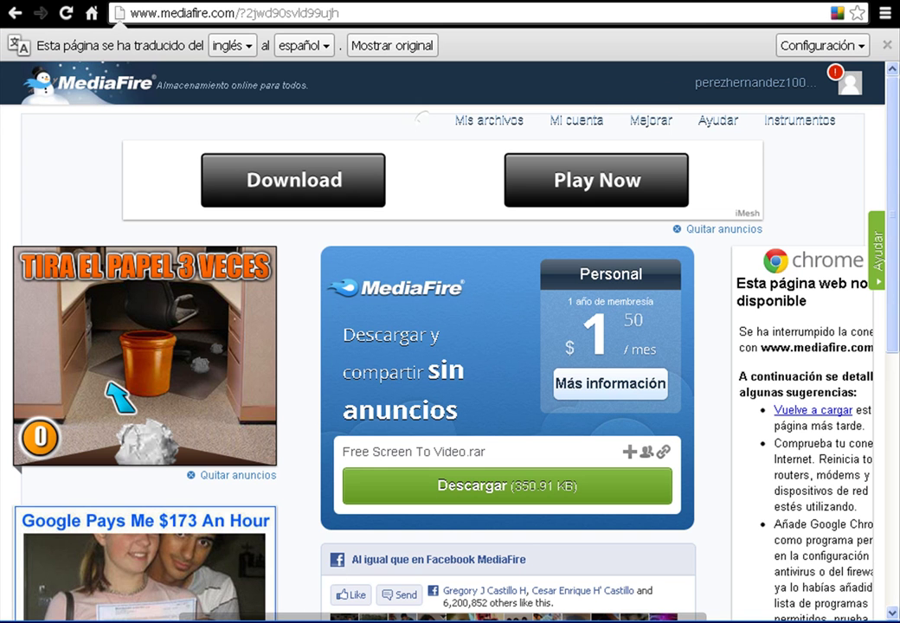
Download the Free Screen To Video.rar file from its MediaFire page
click(329, 15)
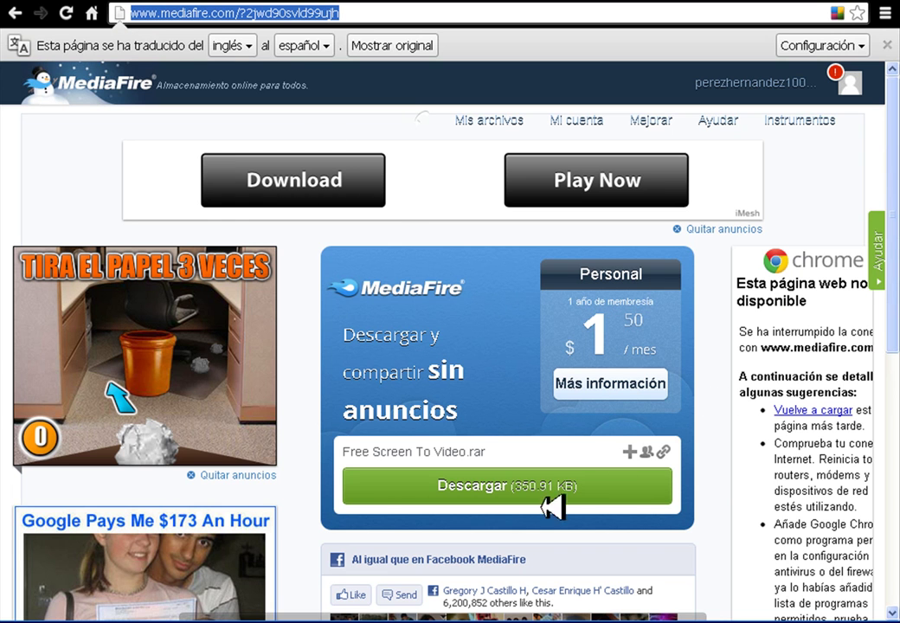
mouse_move(551, 482)
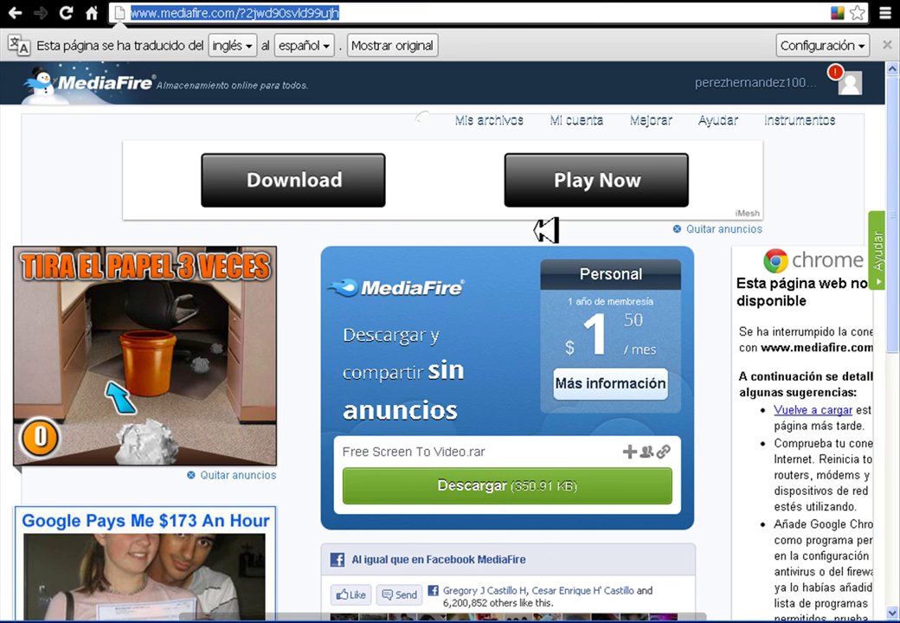
click(546, 478)
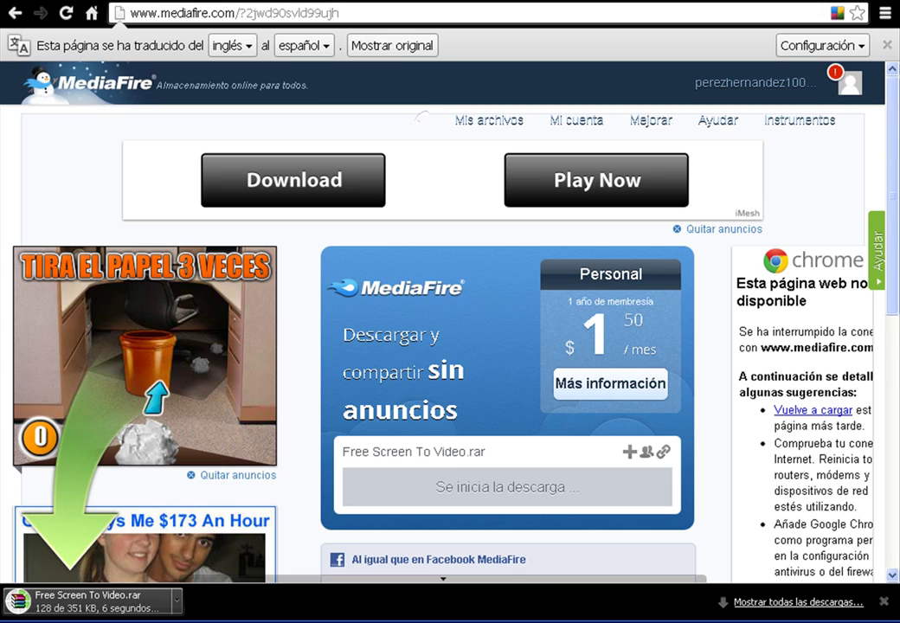
Request the freescreentovideo file on its FileDropper page and submit the displayed captcha characters to download it
key(alt+Left)
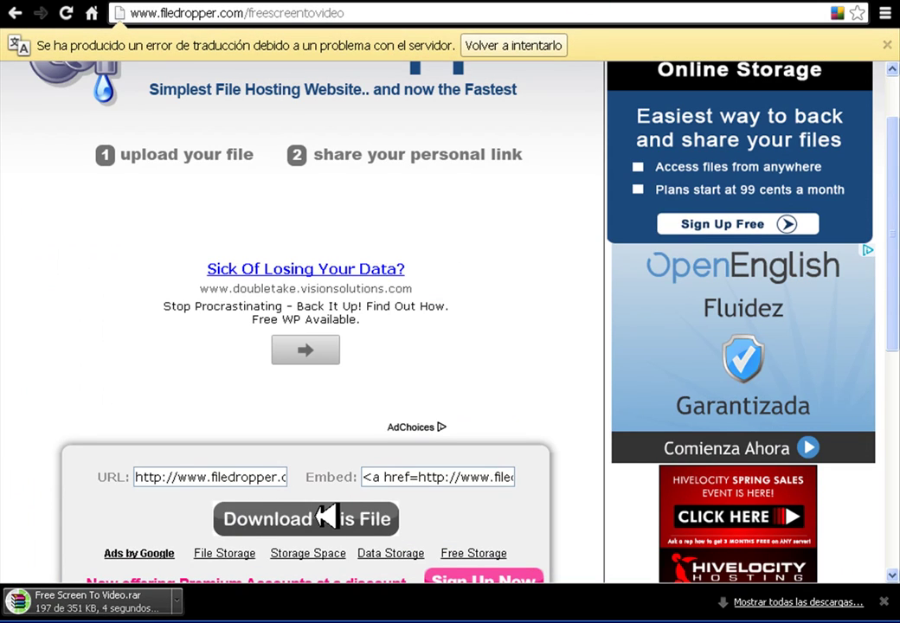
click(326, 516)
scroll(330, 498, down, 1)
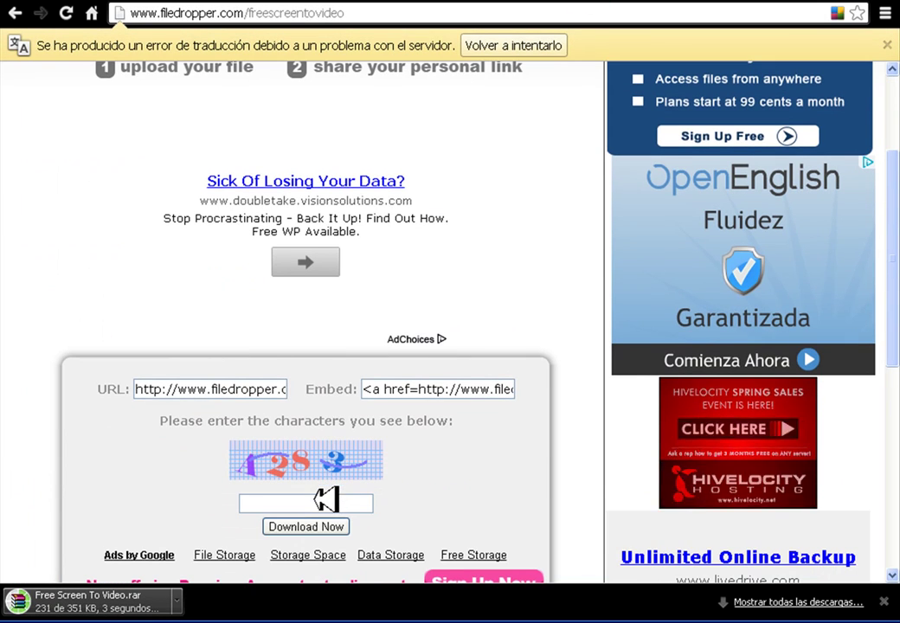
click(346, 506)
text(4)
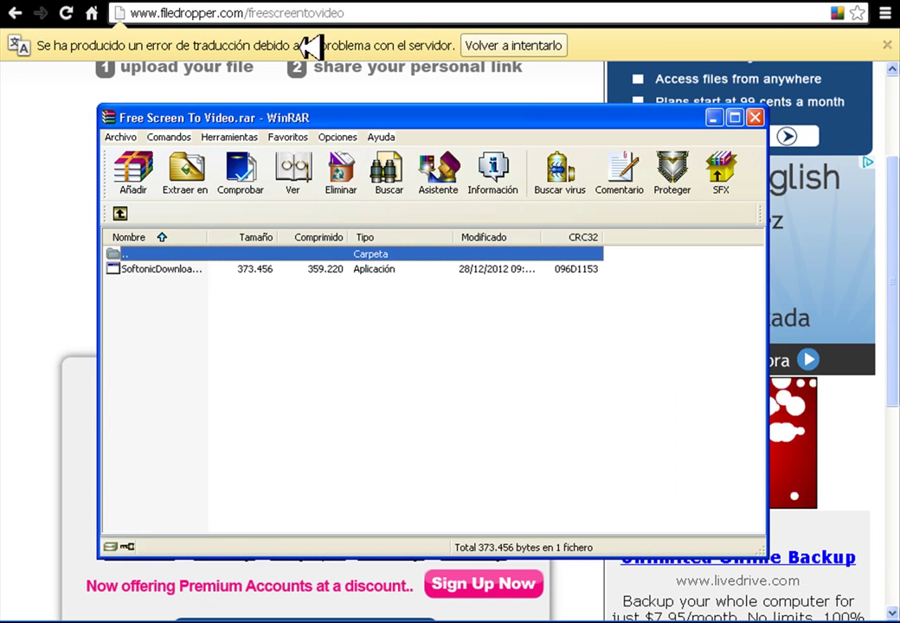
click(756, 118)
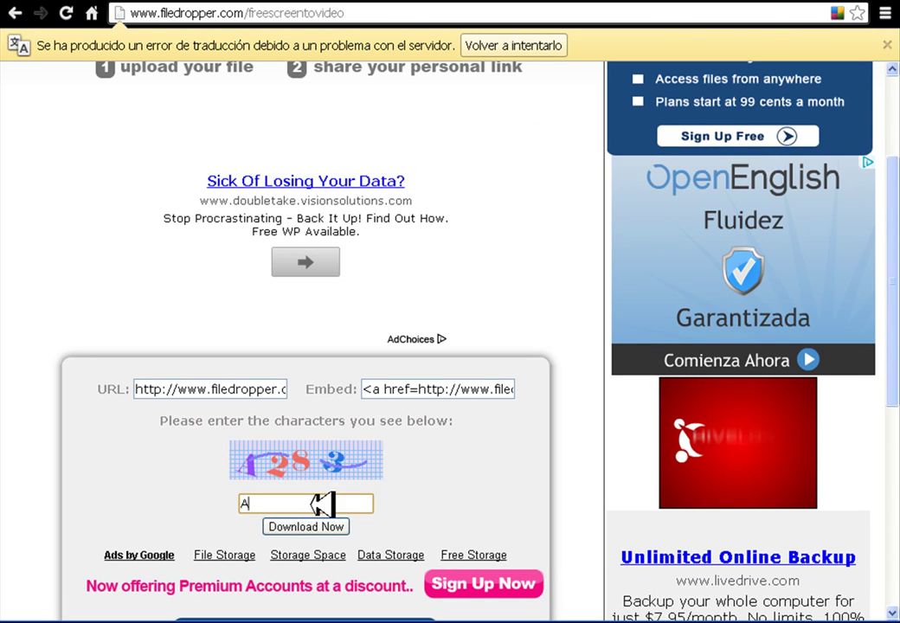
click(316, 503)
text(2)
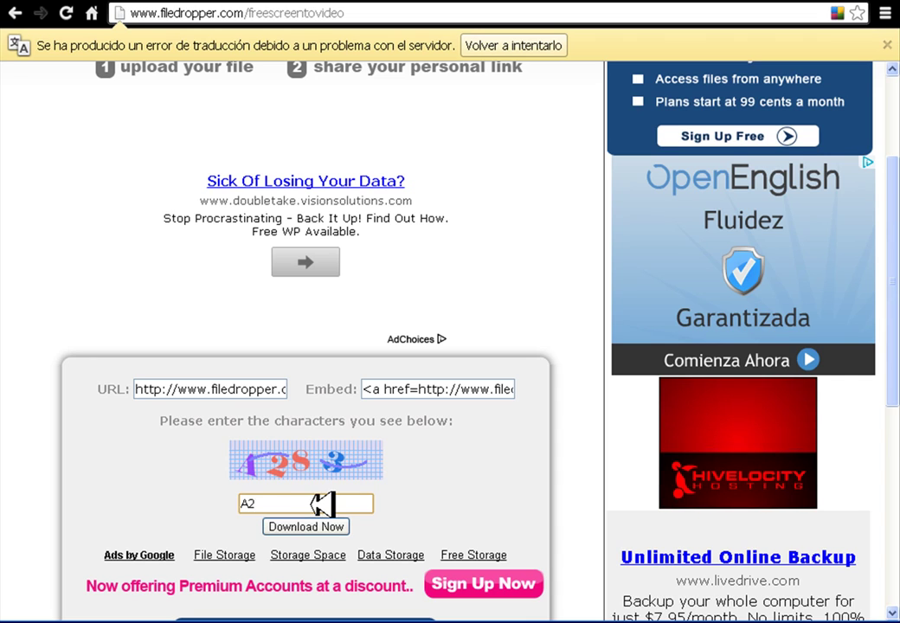
text(83)
key(Return)
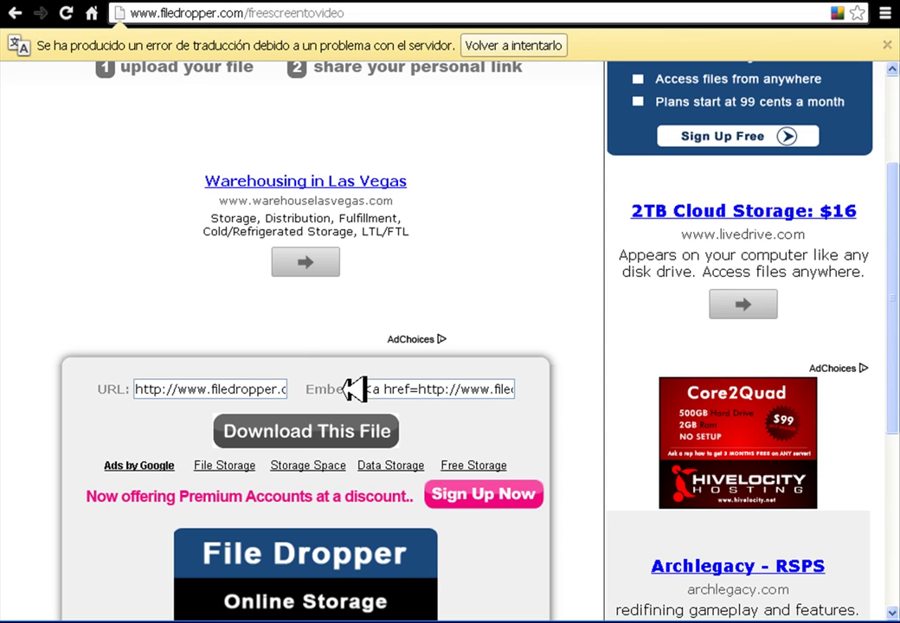
Locate the Free Screen To Video archive in the Downloads folder of Mis documentos, and close the folder window
key(super)
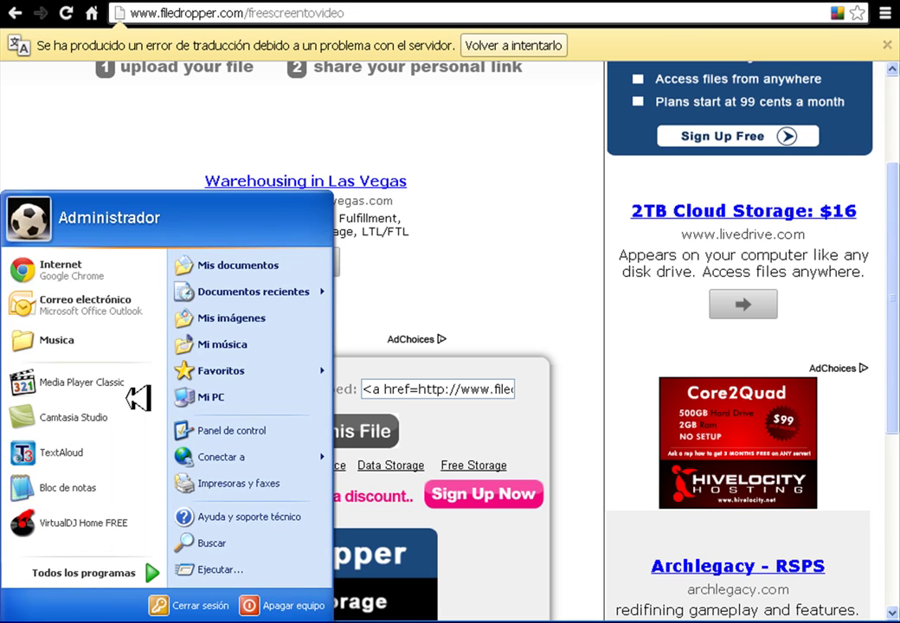
key(Escape)
key(alt+Tab)
click(476, 195)
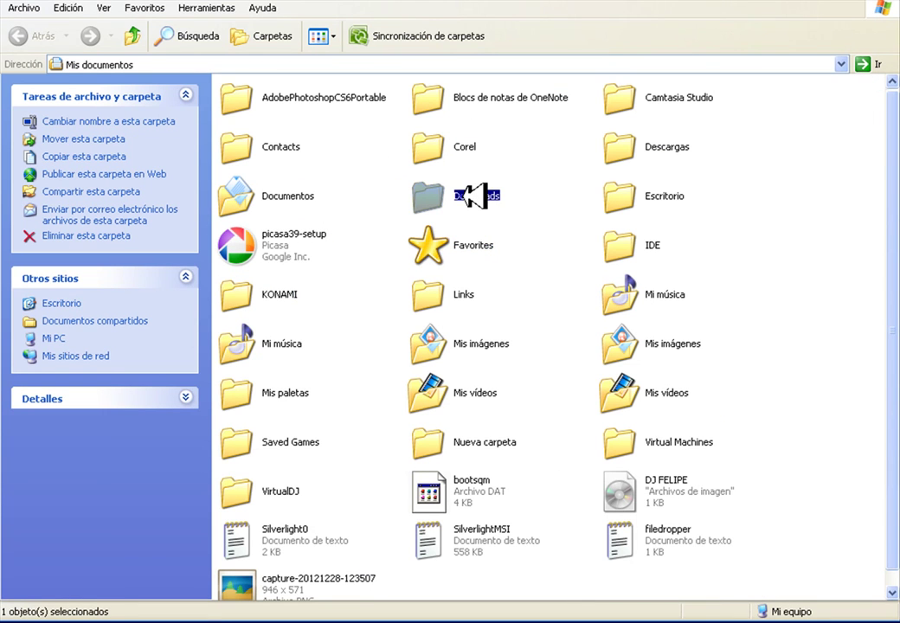
double_click(484, 196)
click(744, 168)
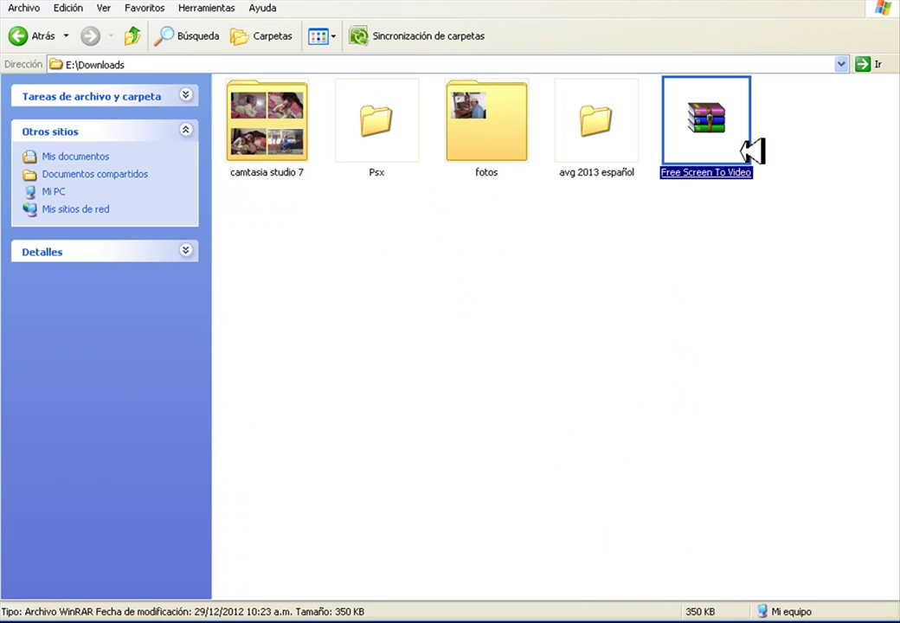
right_click(722, 135)
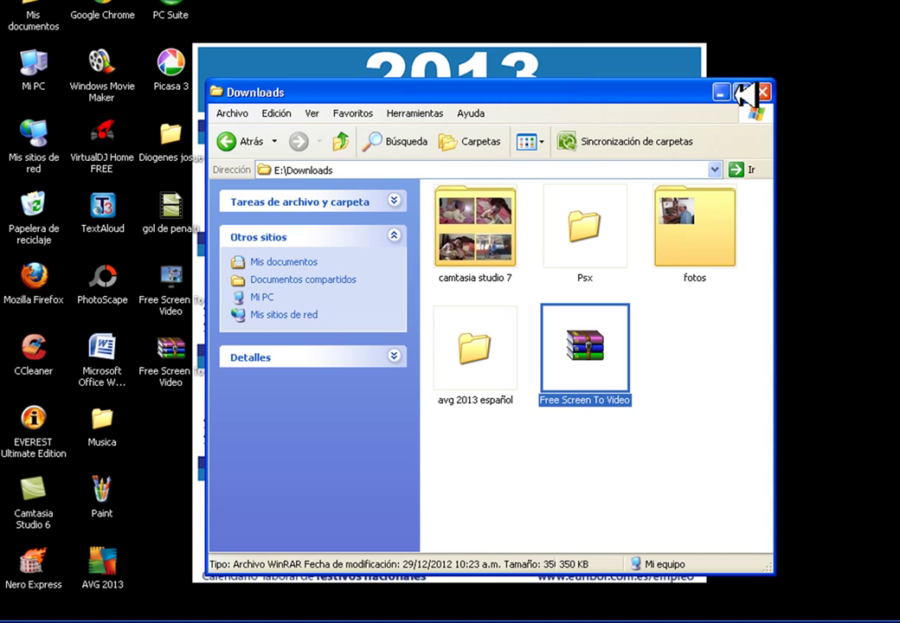
click(765, 91)
Extract the Free Screen To Video archive from the desktop so its Softonic downloader is placed there
click(170, 370)
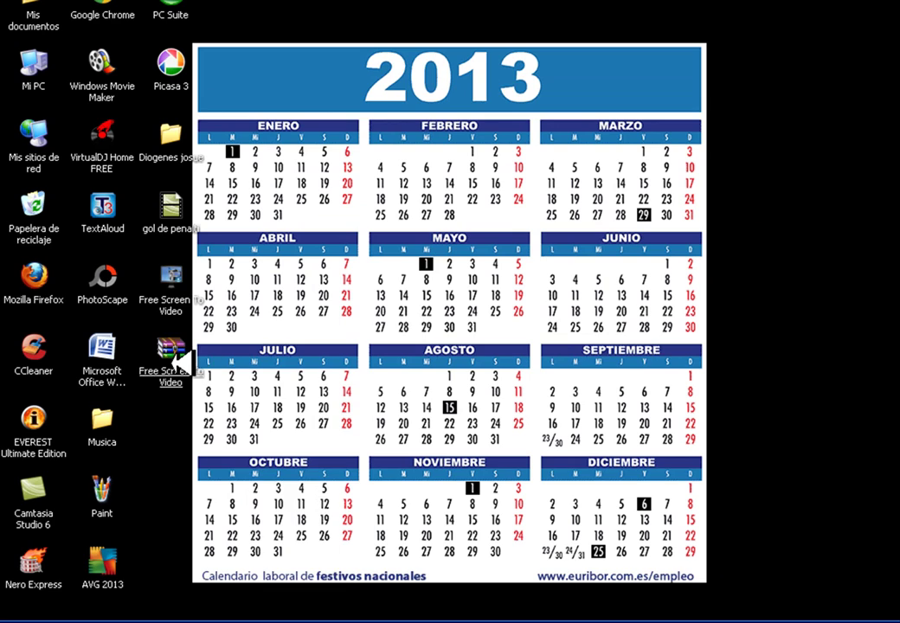
right_click(170, 369)
click(216, 417)
click(184, 427)
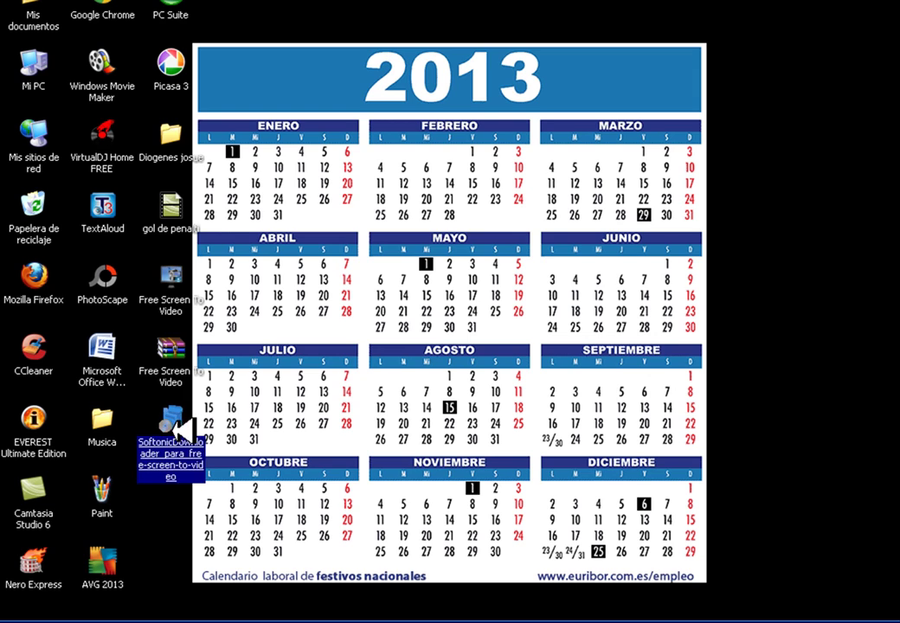
Run the extracted Softonic downloader, accepting its license agreement and declining the ooVoo offer
right_click(184, 427)
click(259, 180)
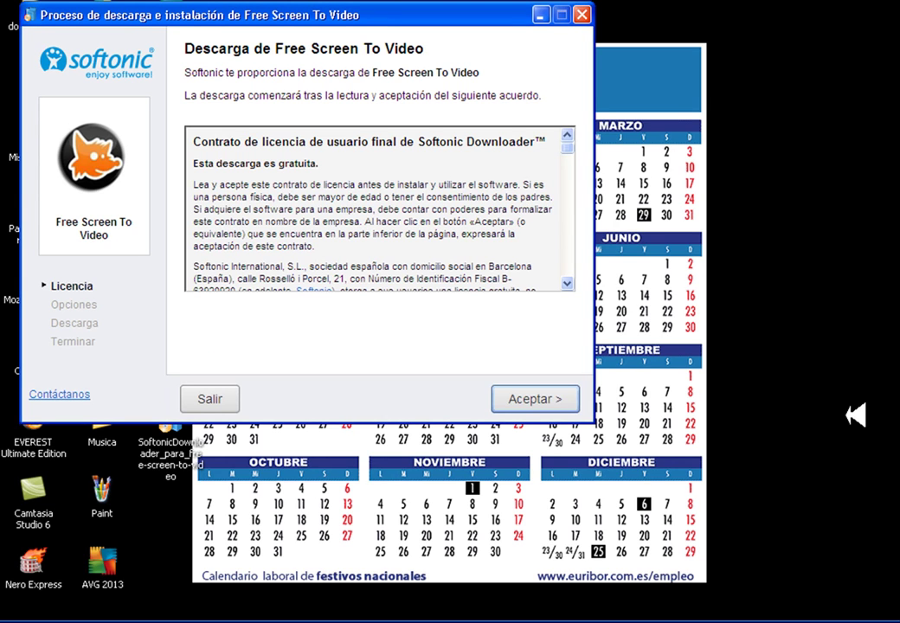
mouse_move(574, 157)
mouse_down()
mouse_move(578, 147)
mouse_move(578, 307)
mouse_move(558, 268)
mouse_move(573, 257)
mouse_move(582, 170)
mouse_up()
click(542, 395)
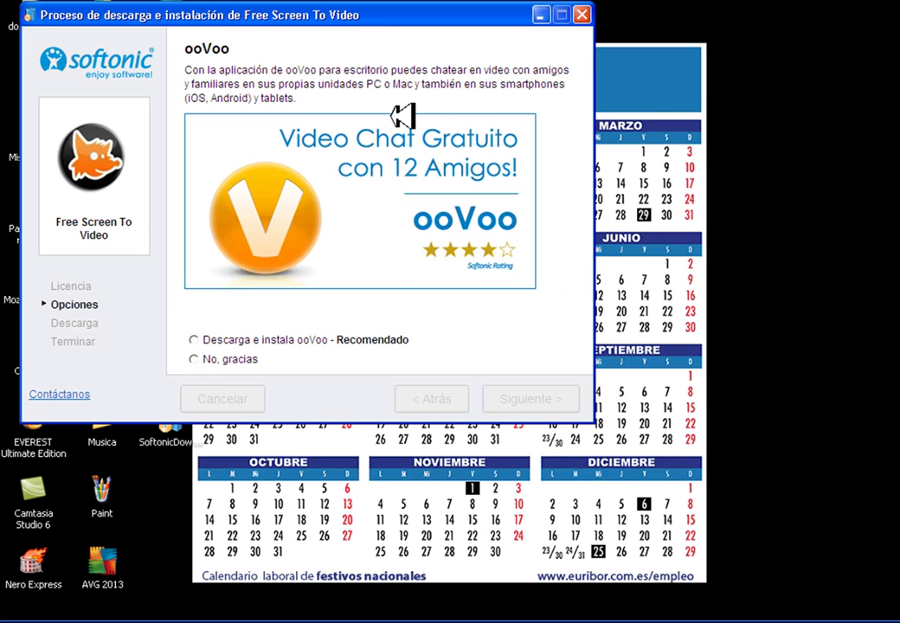
click(201, 357)
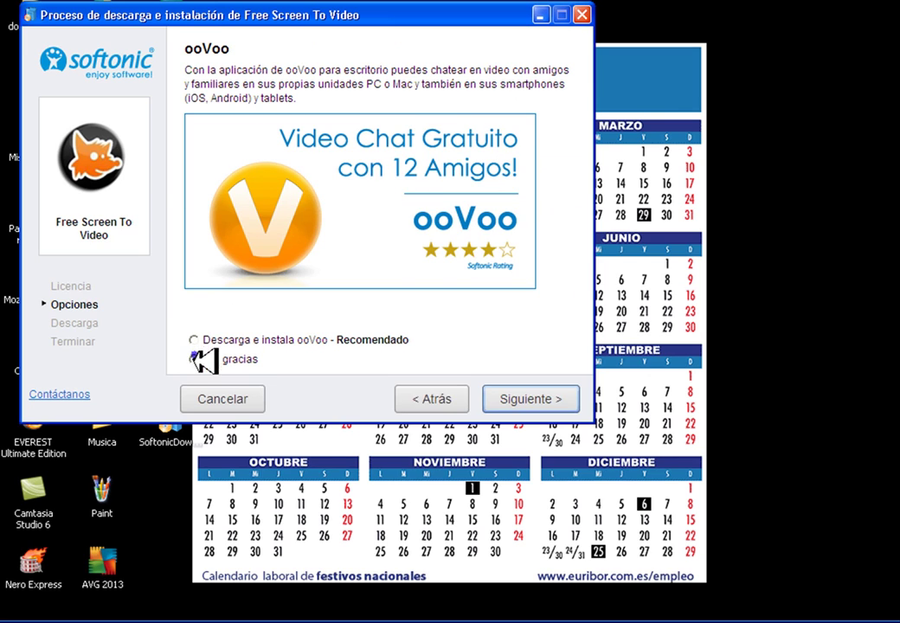
click(534, 396)
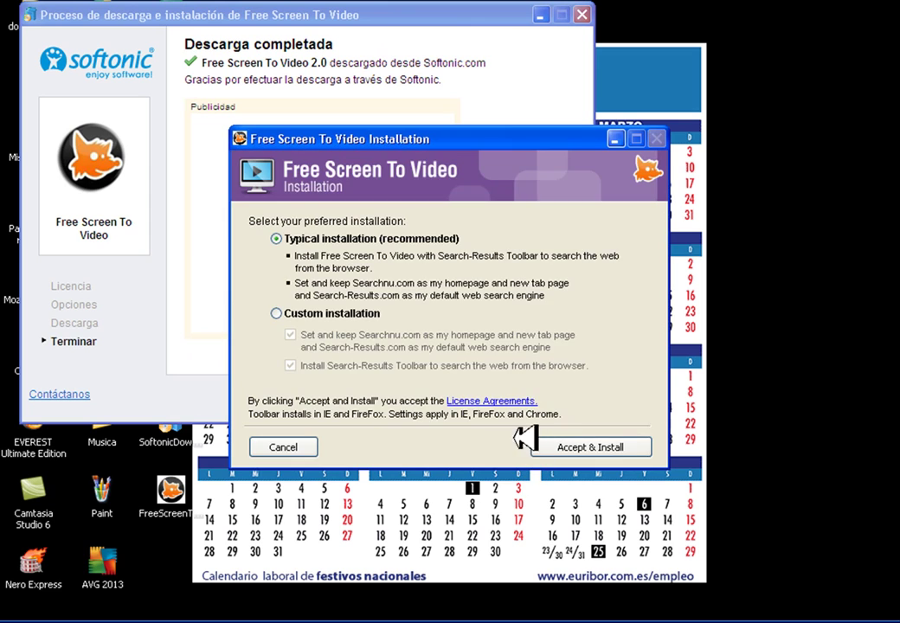
Accept the typical installation of Free Screen To Video and continue with the Torch browser excluded
click(590, 448)
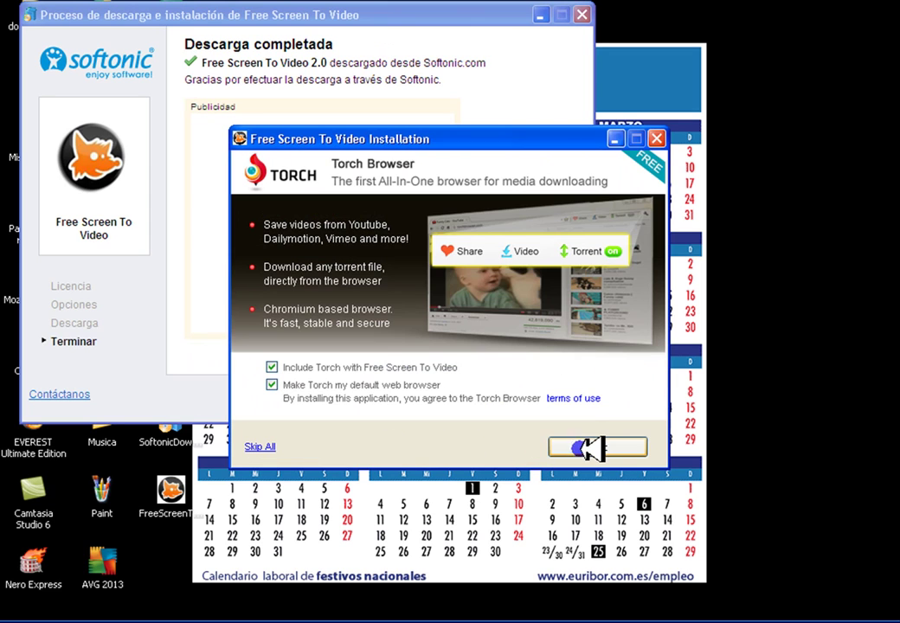
click(273, 368)
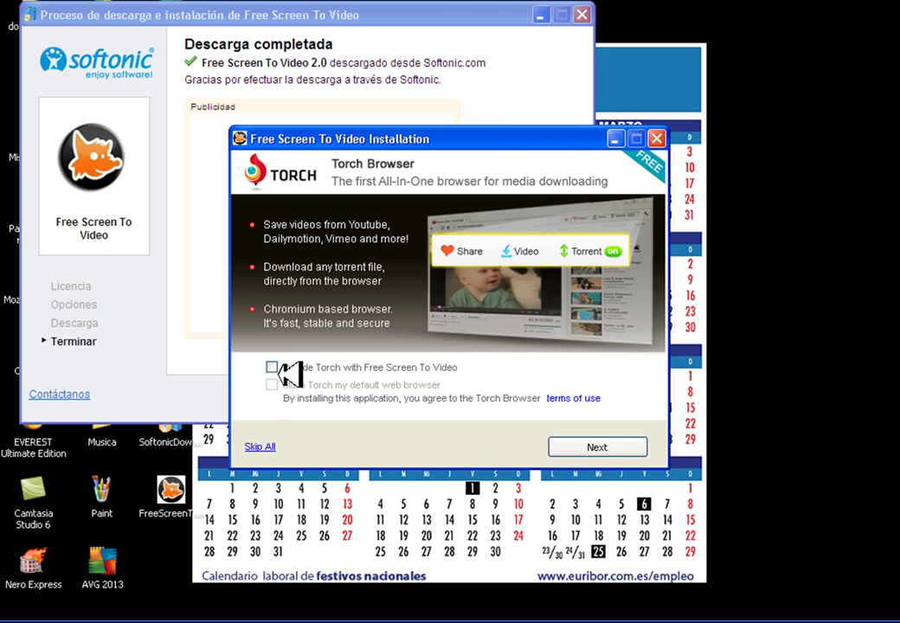
click(273, 367)
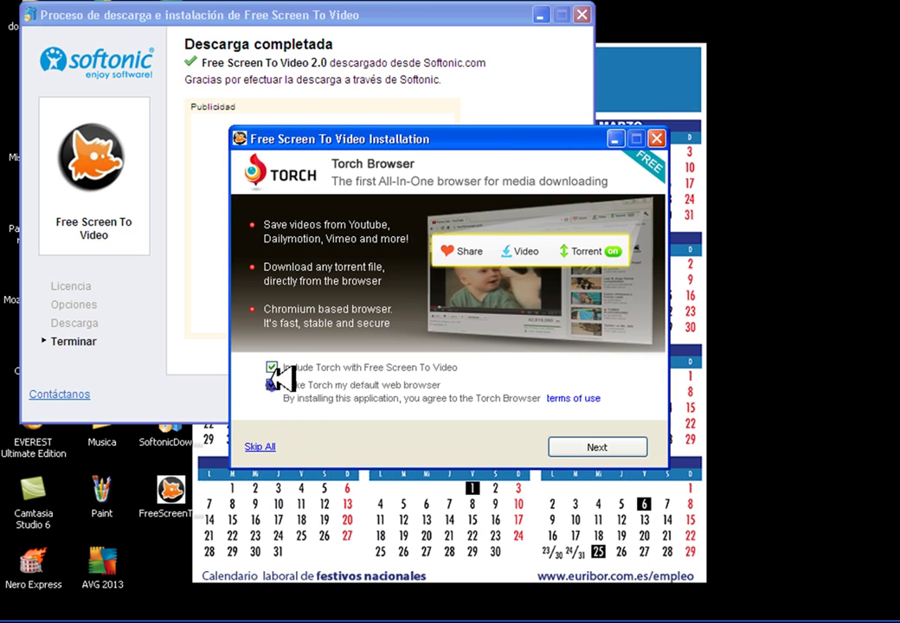
click(274, 367)
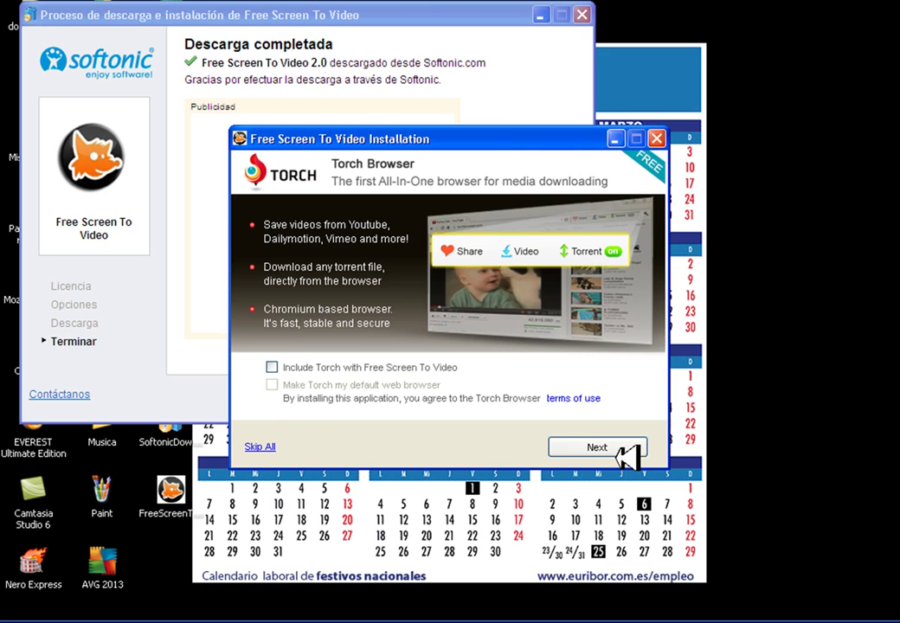
click(611, 447)
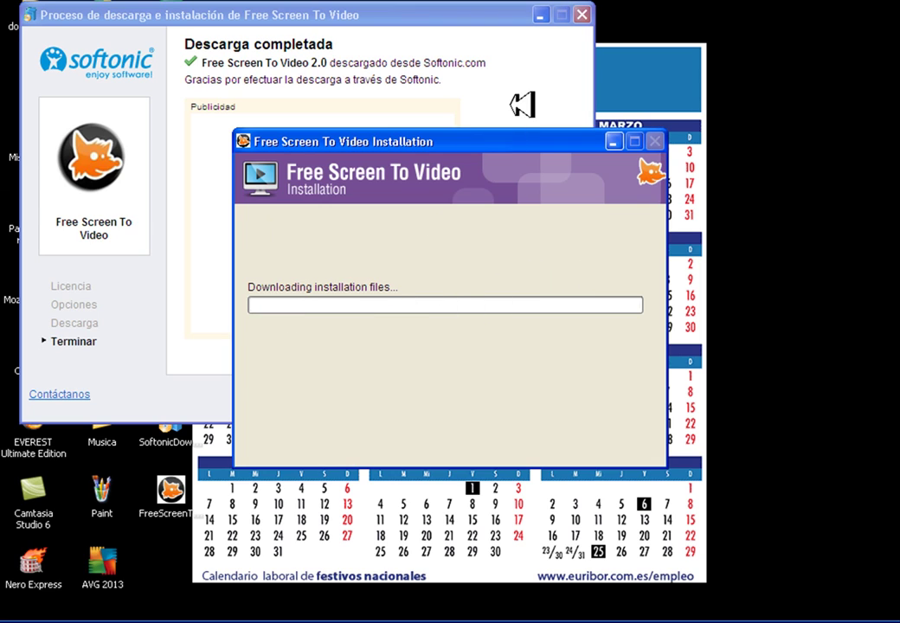
Exit the completed Softonic download window while the Free Screen To Video installation runs
click(506, 14)
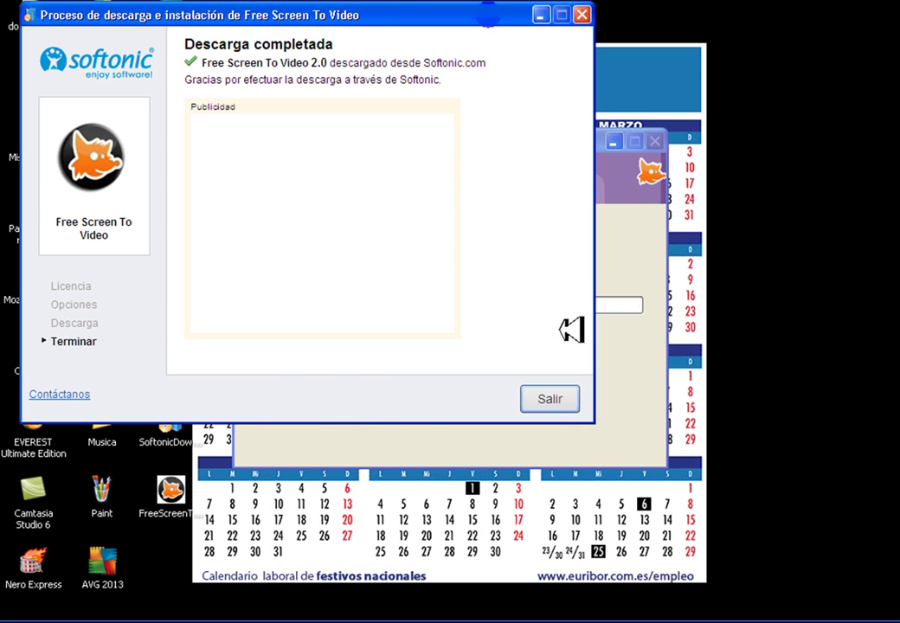
click(567, 401)
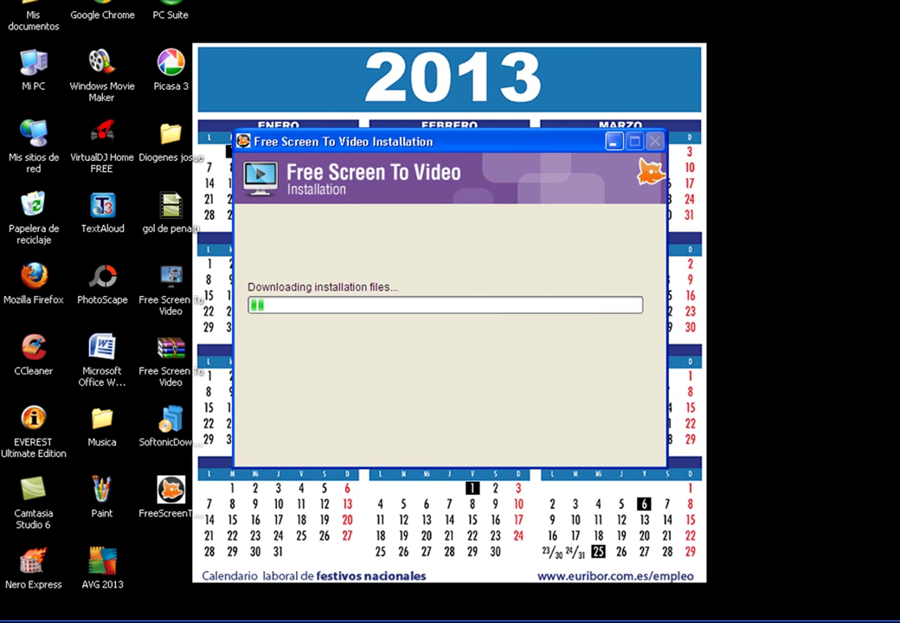
click(776, 134)
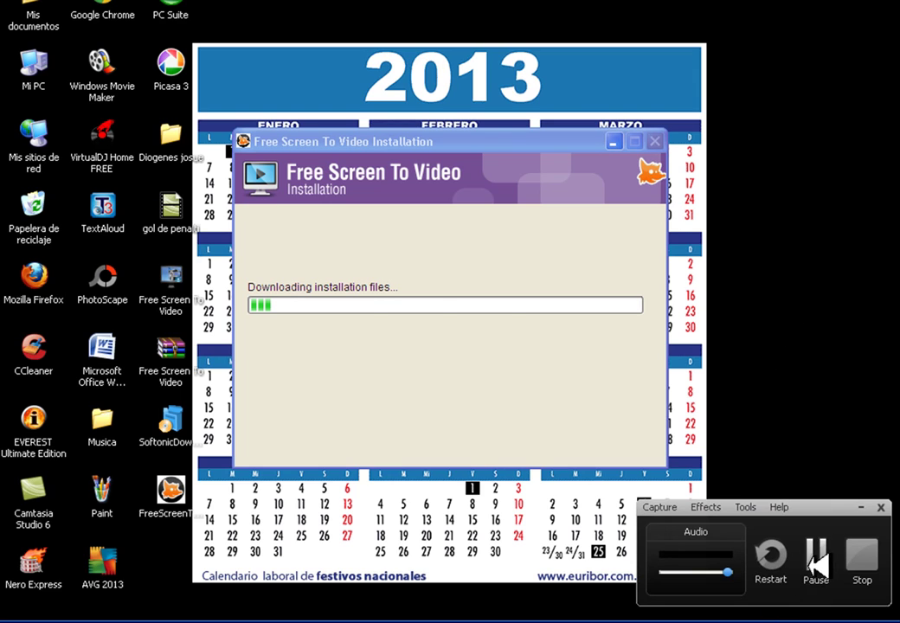
click(813, 553)
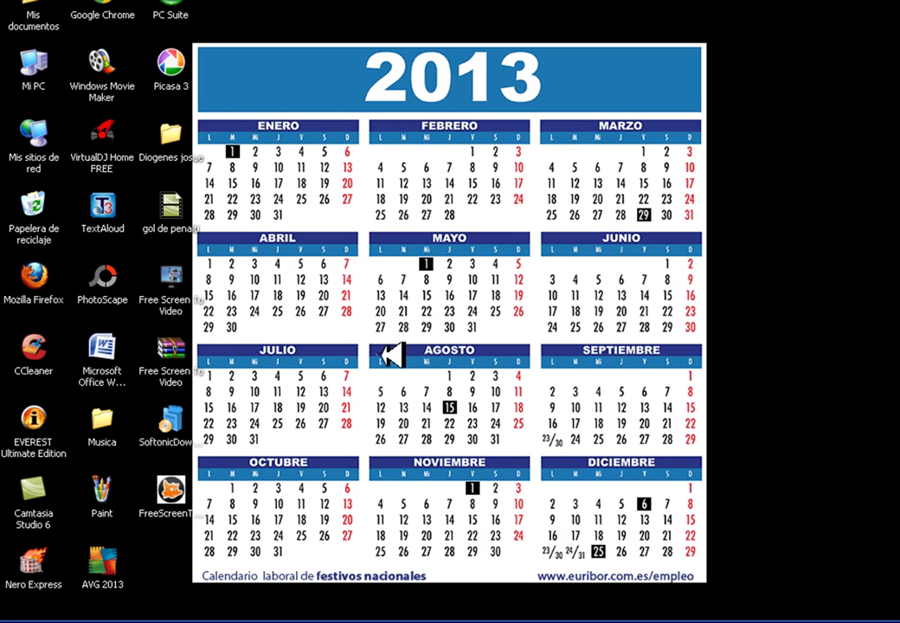
Launch Free Screen To Video from its desktop shortcut
drag(294, 251, 195, 275)
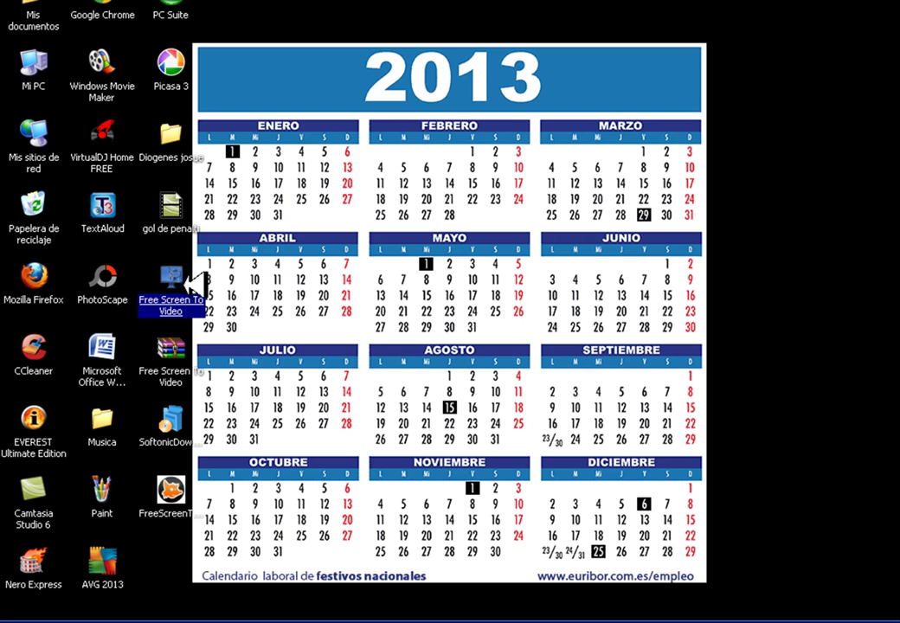
double_click(192, 281)
click(679, 180)
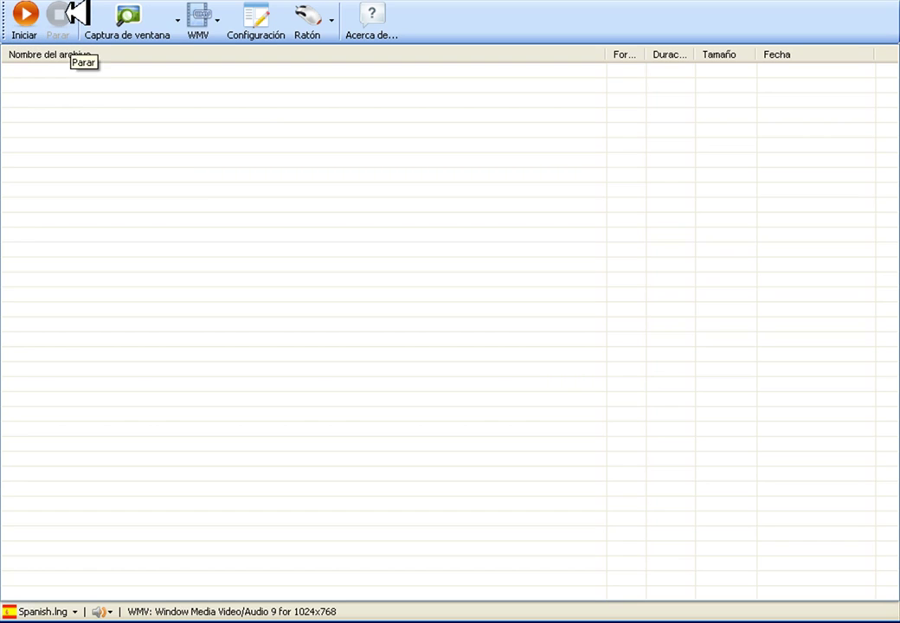
Review the available screen capture modes and select WMV as the output format
click(177, 19)
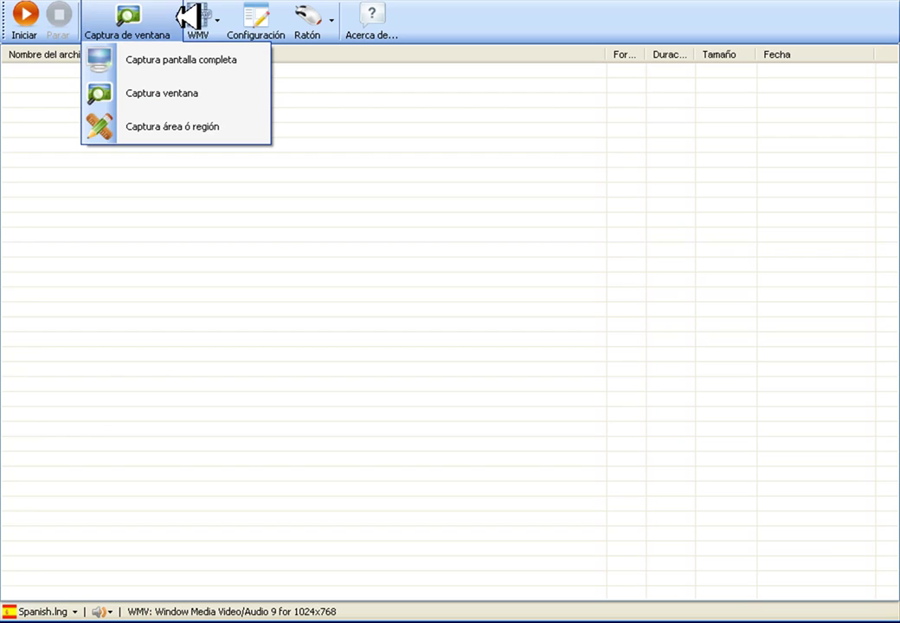
click(201, 60)
click(177, 19)
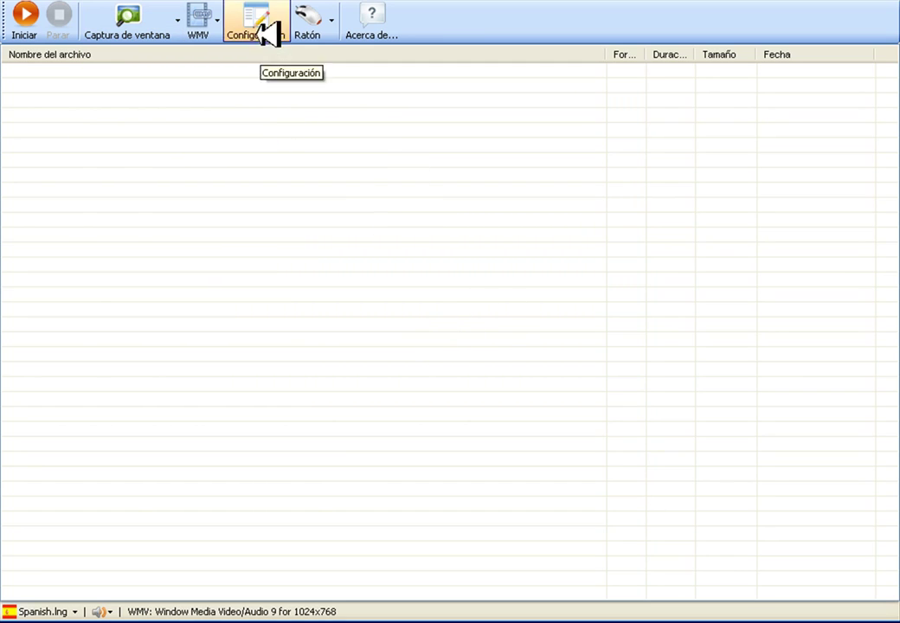
click(217, 21)
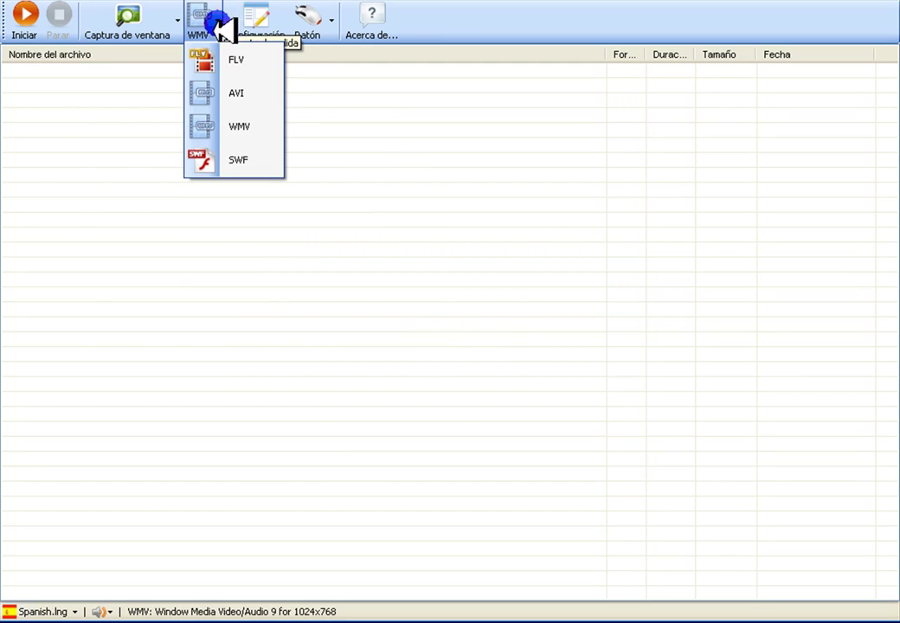
click(260, 130)
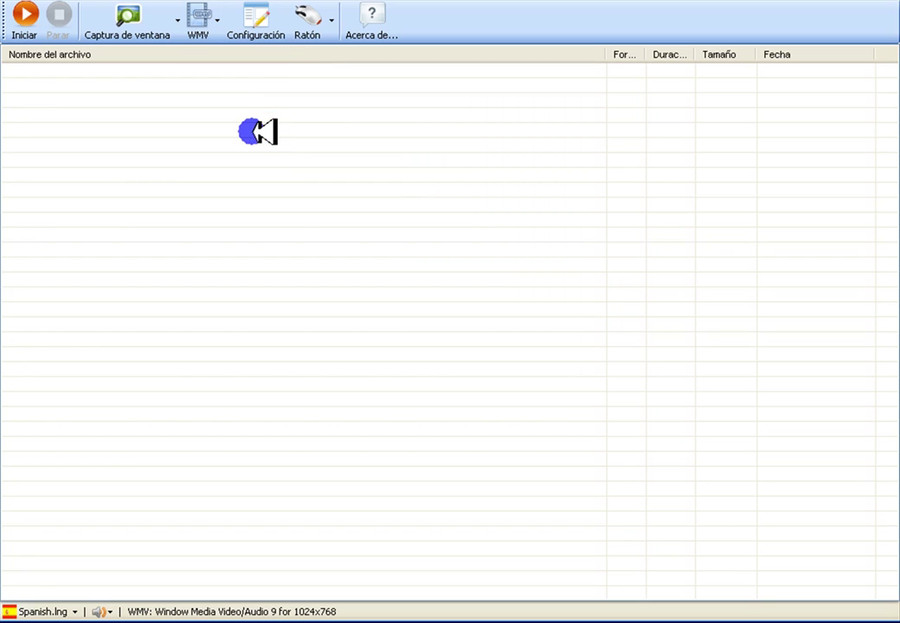
Enable audio capture in the capture configuration, using Realtek HD Audio Input as device and Volumen de micrófono as input pin
click(264, 25)
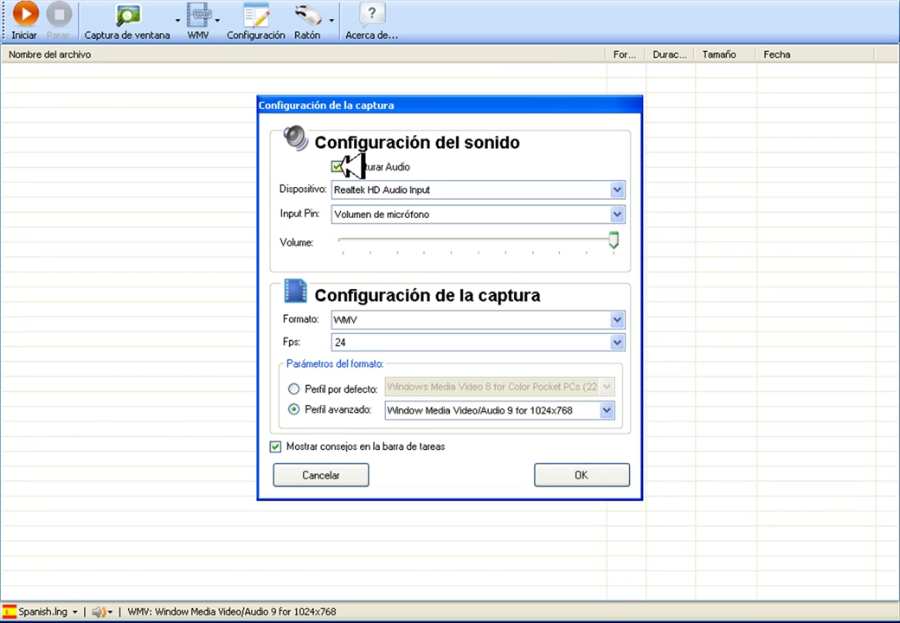
click(337, 166)
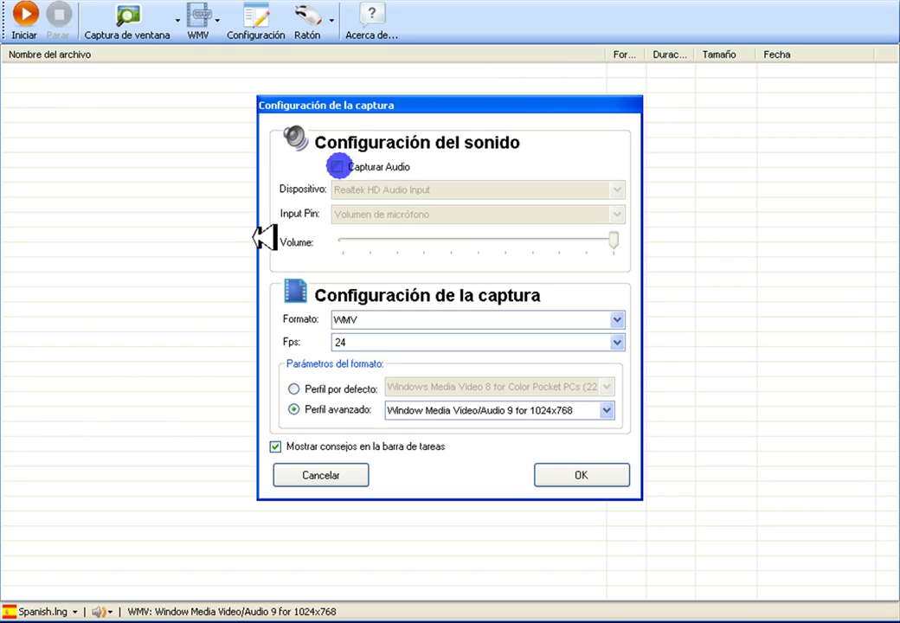
click(337, 167)
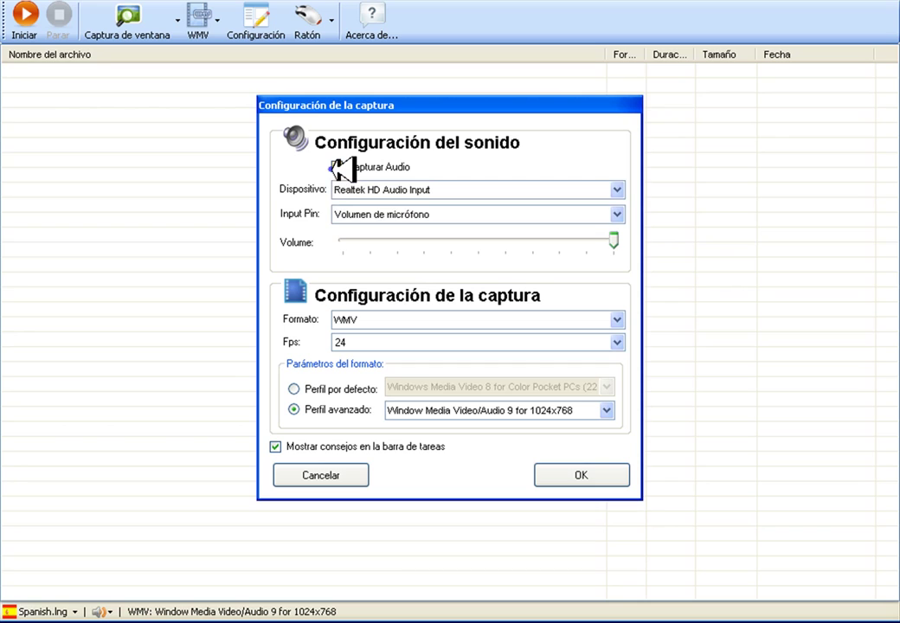
click(616, 214)
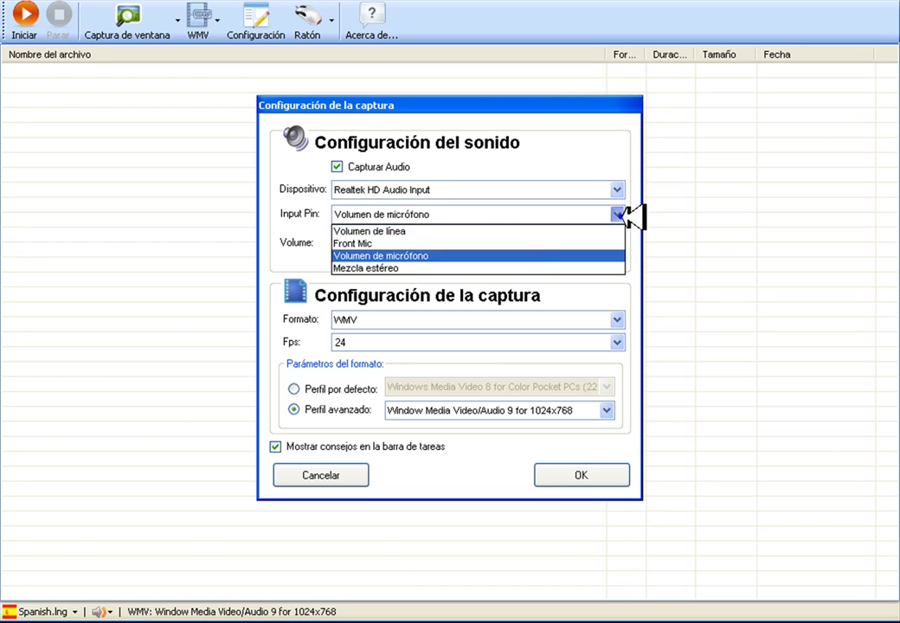
click(403, 255)
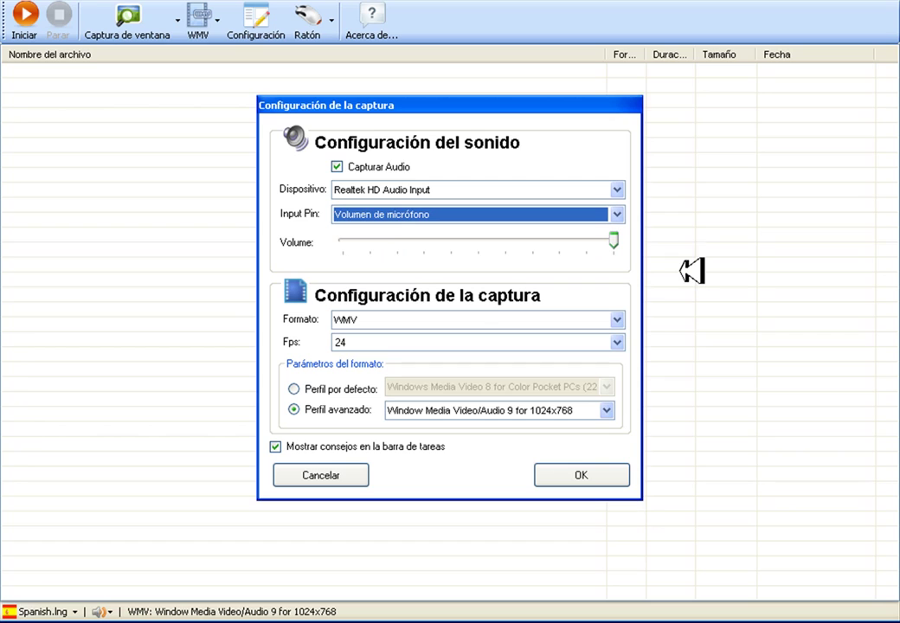
click(618, 240)
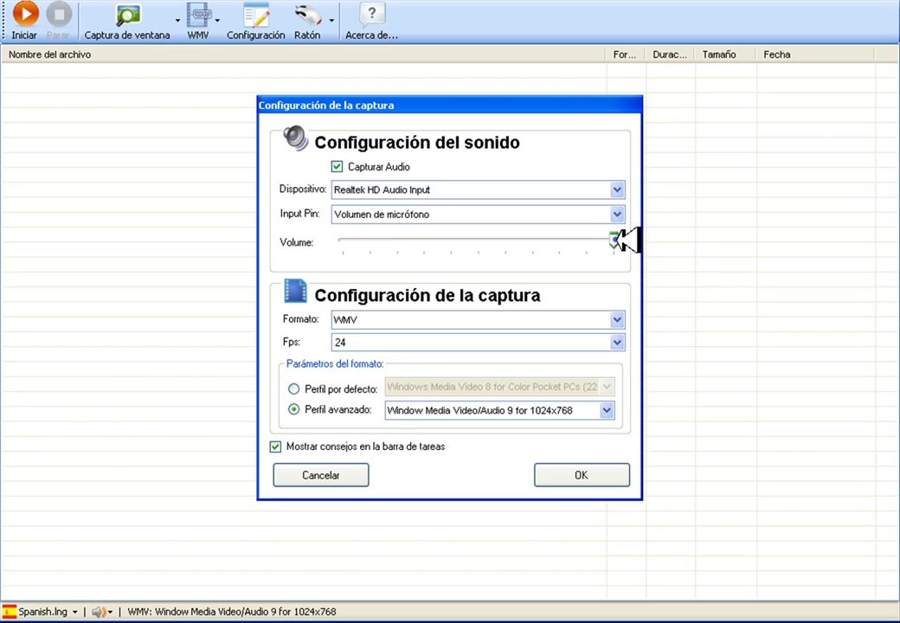
click(597, 190)
click(452, 205)
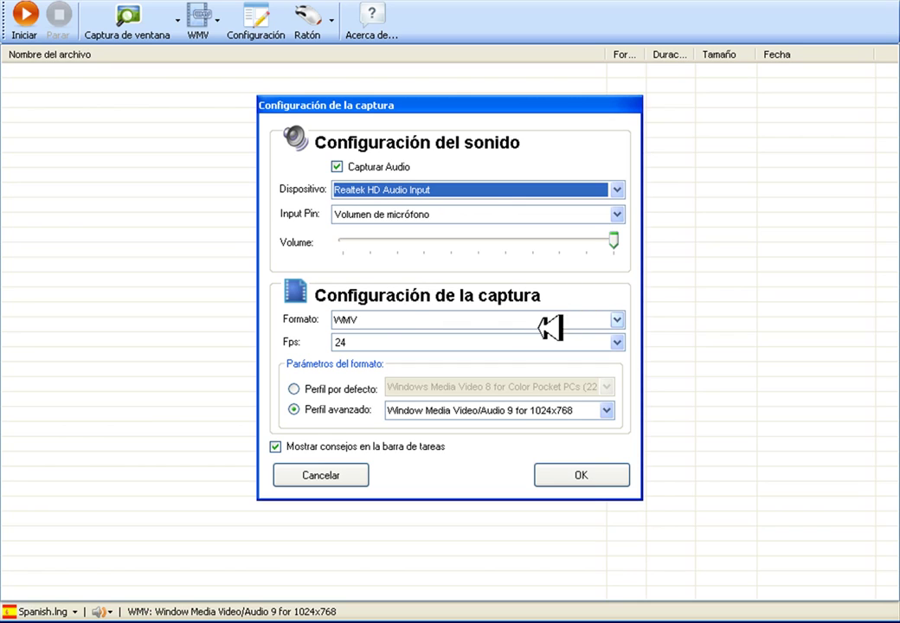
Set the capture to WMV format at 24 fps with the advanced profile Window Media Video/Audio 9 for 1024x768, and apply the configuration
click(389, 320)
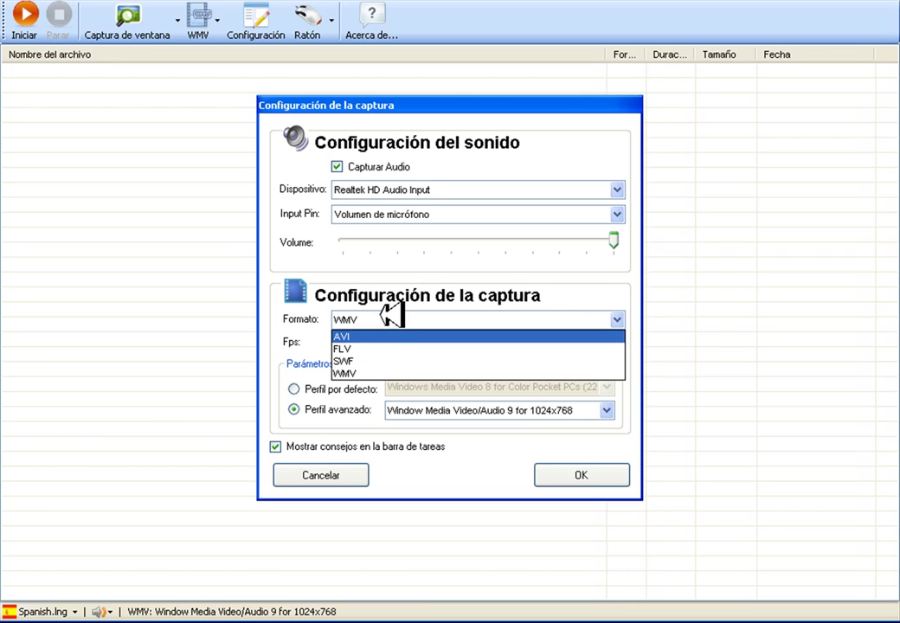
click(389, 320)
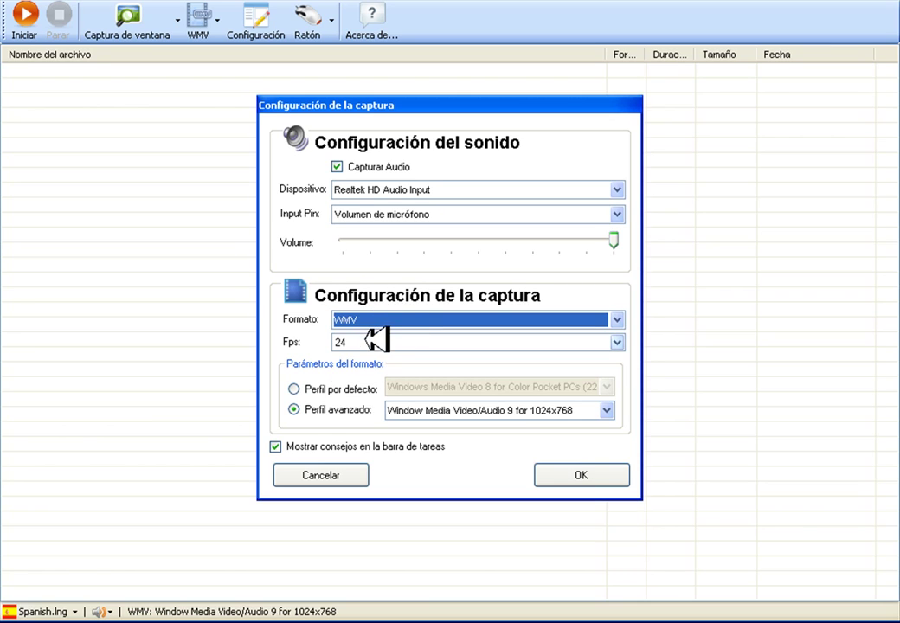
click(368, 342)
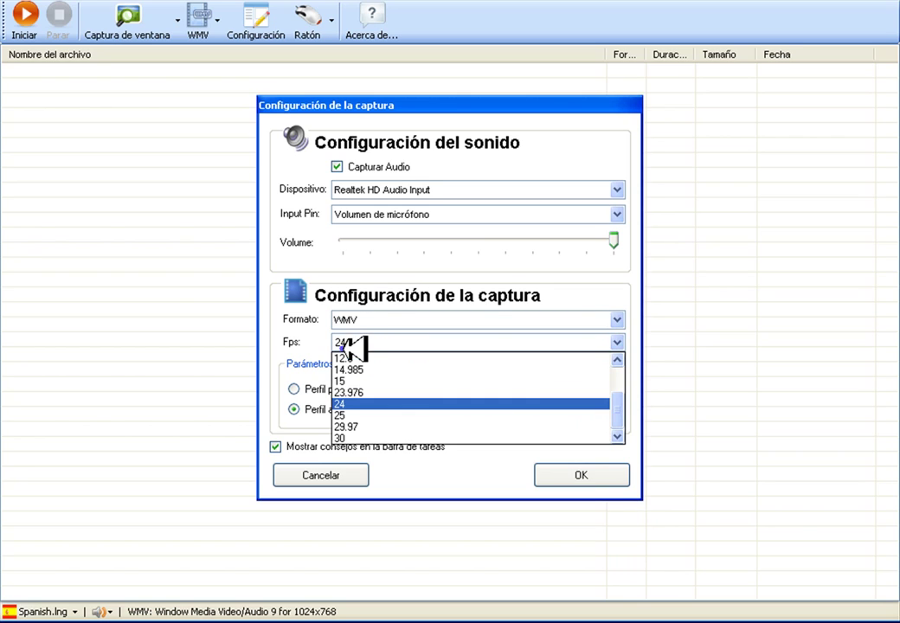
click(362, 404)
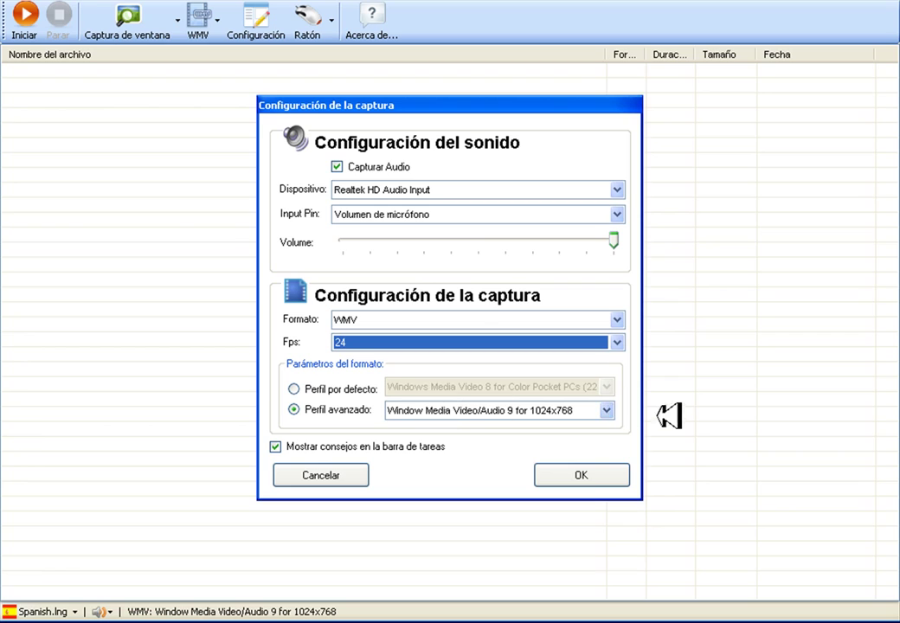
click(610, 410)
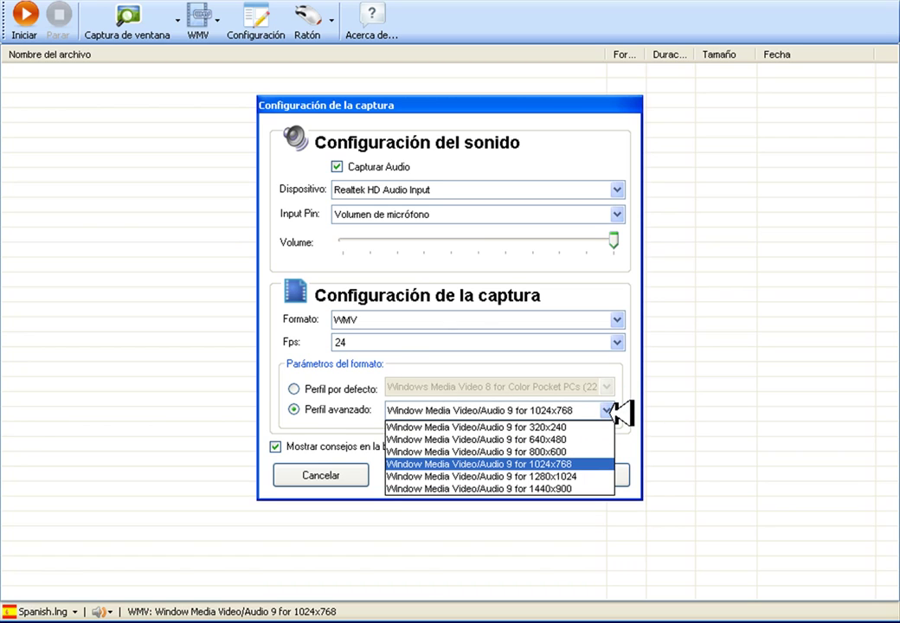
click(549, 465)
click(604, 474)
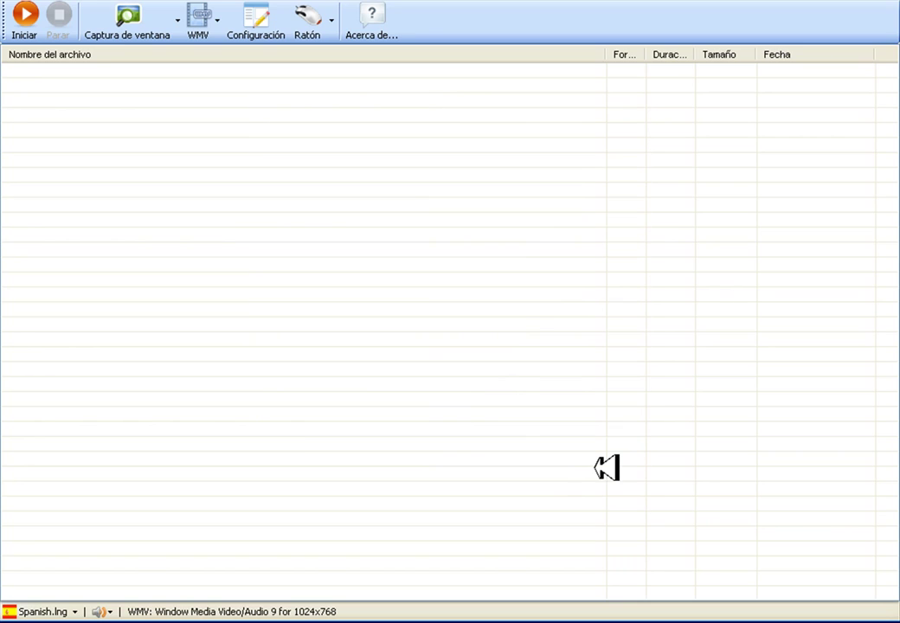
Examine the mouse capture choices and the mouse event drawing settings without changing them
click(331, 19)
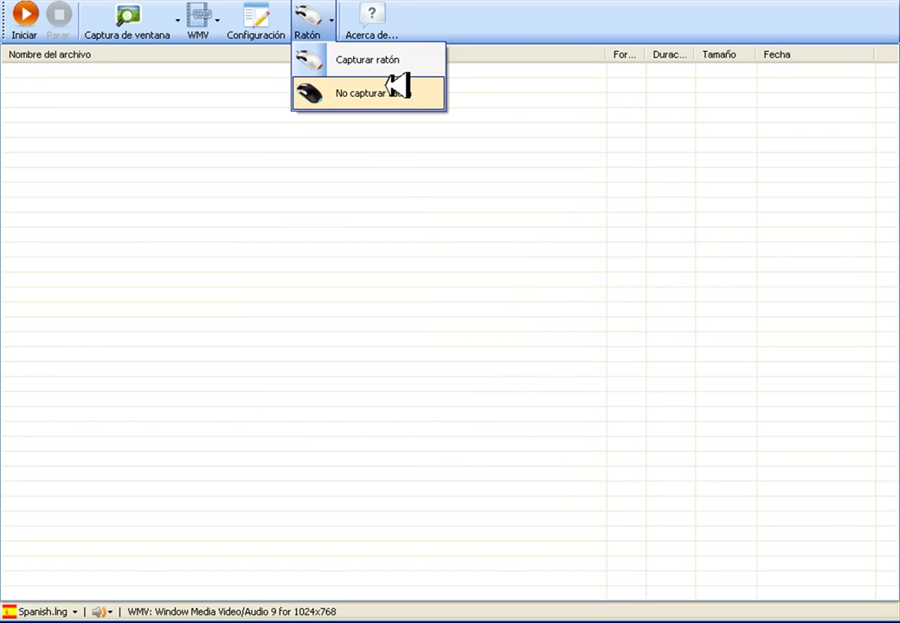
click(401, 346)
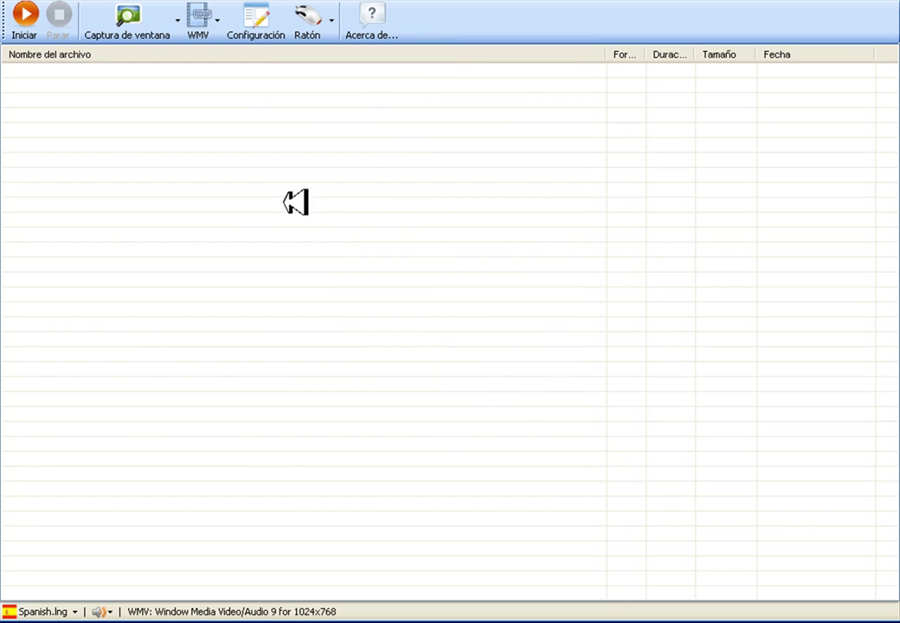
click(333, 17)
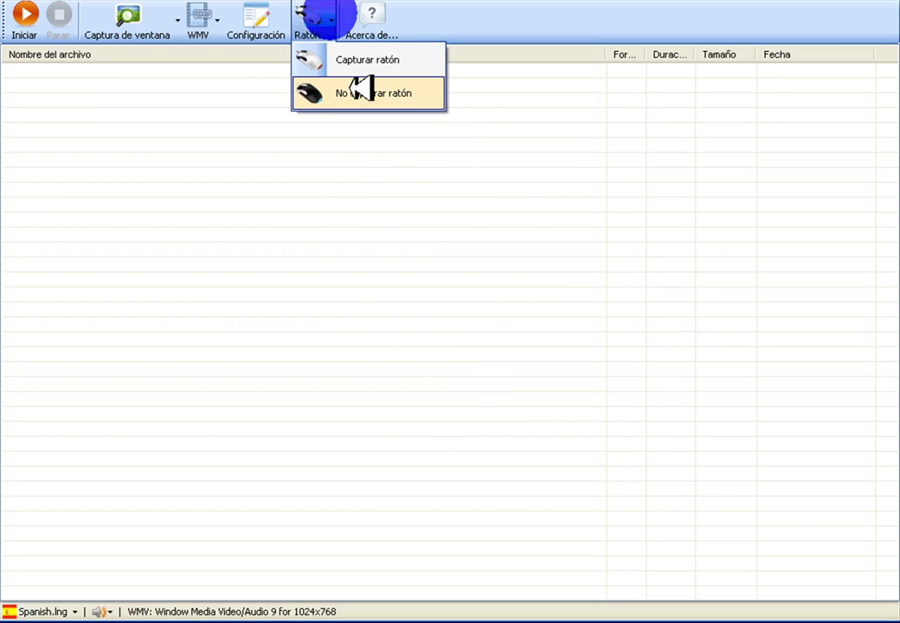
click(317, 231)
click(335, 26)
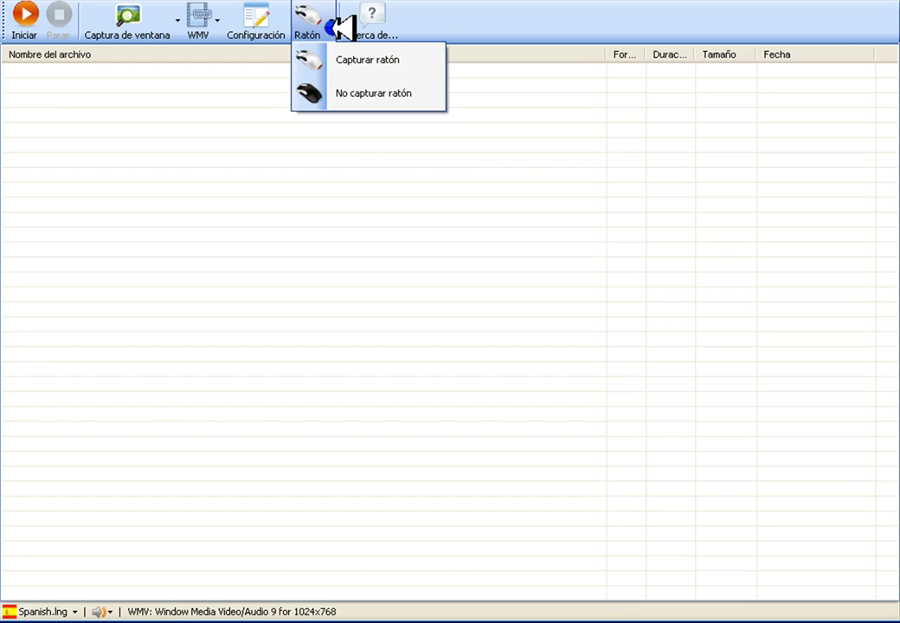
click(310, 18)
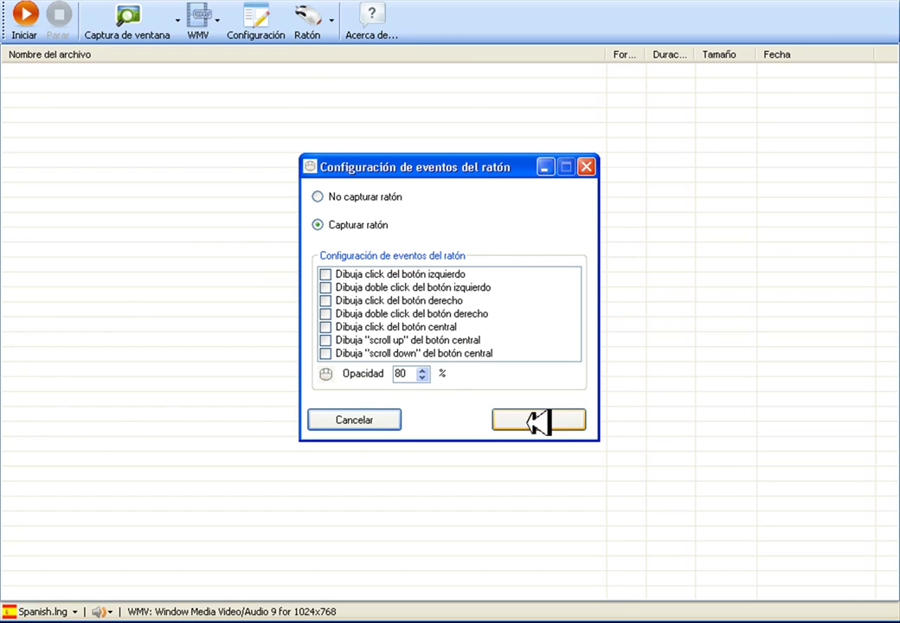
click(359, 420)
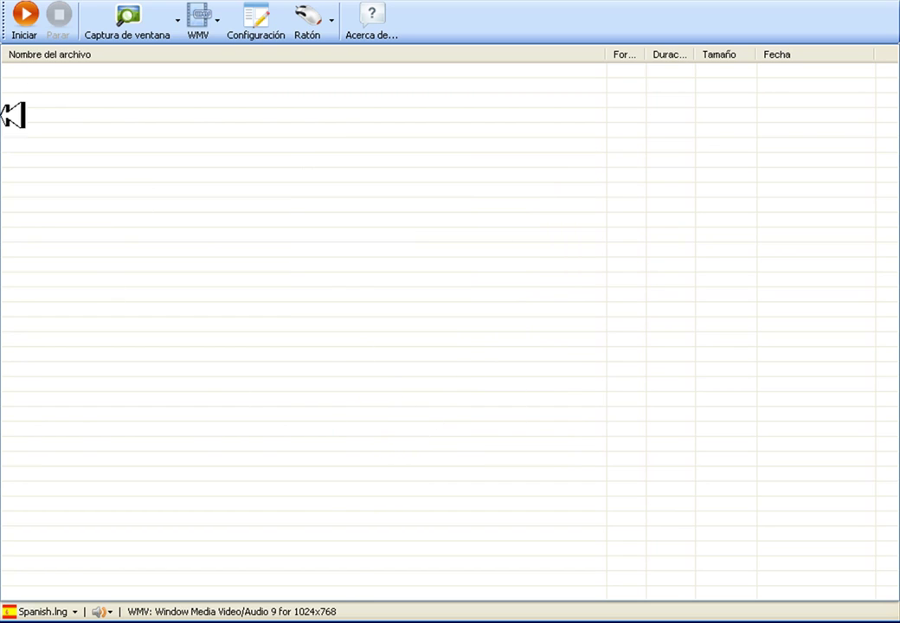
Start a screen recording saved to the desktop as the Windows Media Video file PRUEBA, and dismiss the recording notification
click(36, 13)
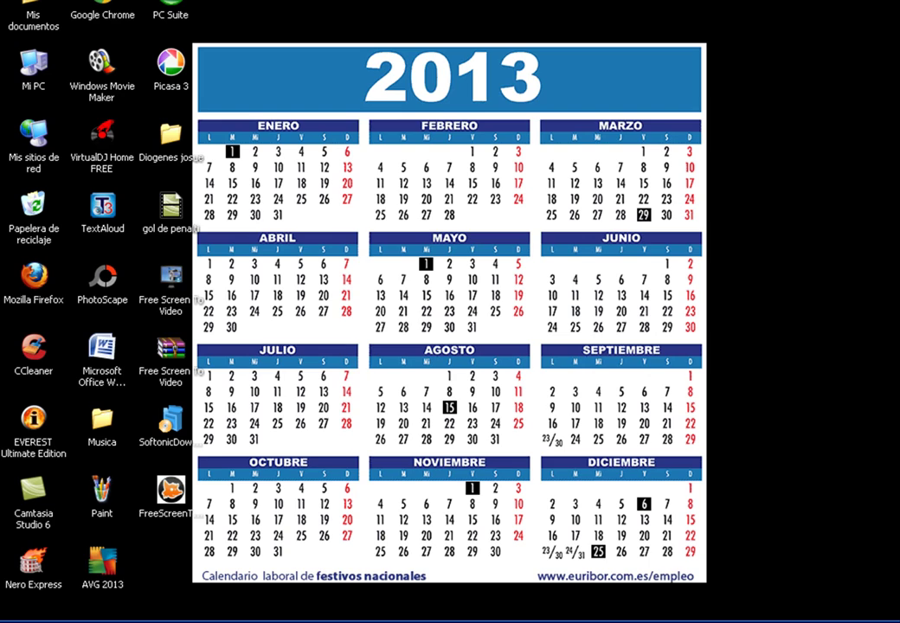
key(F10)
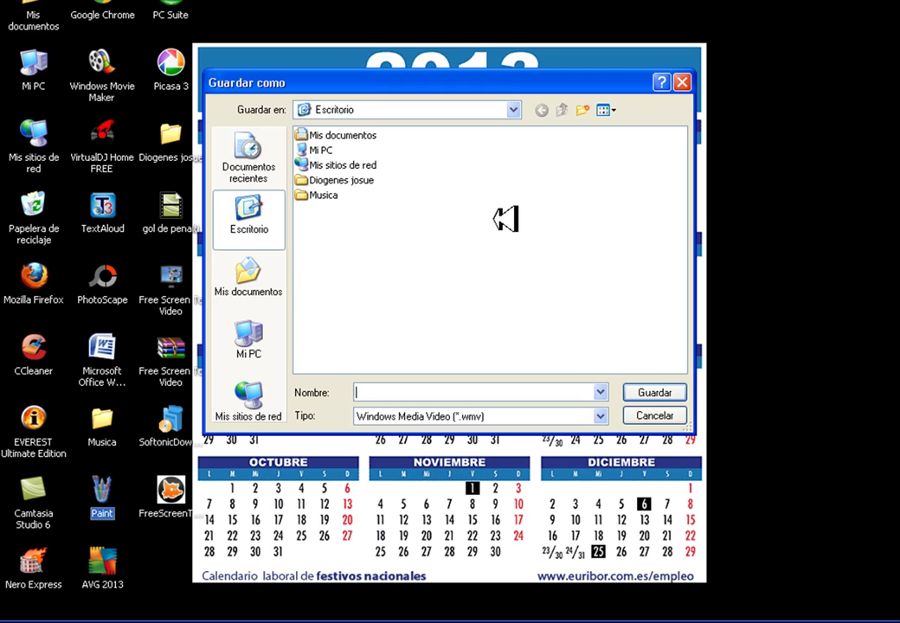
click(475, 389)
click(474, 392)
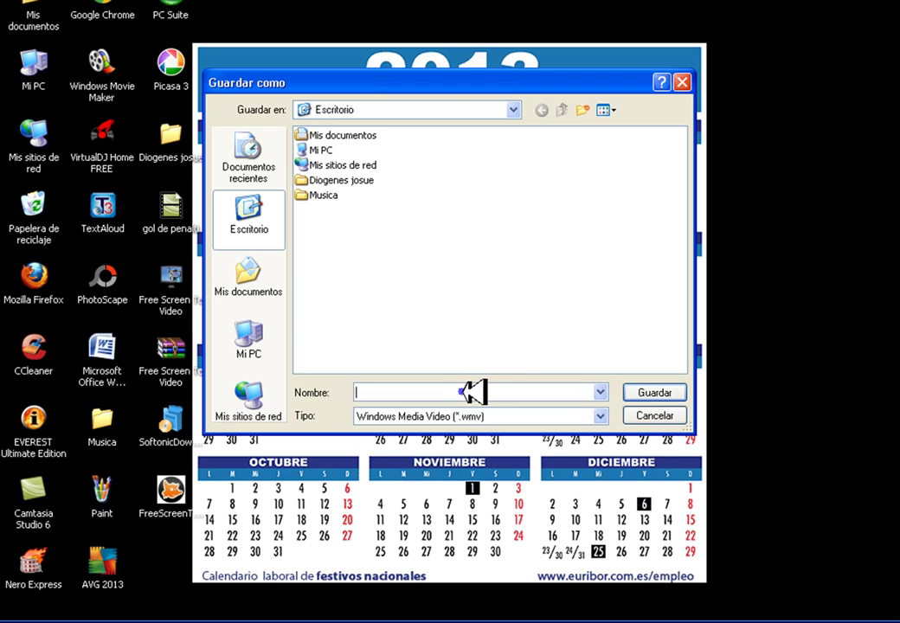
text(PRUEBA)
key(Return)
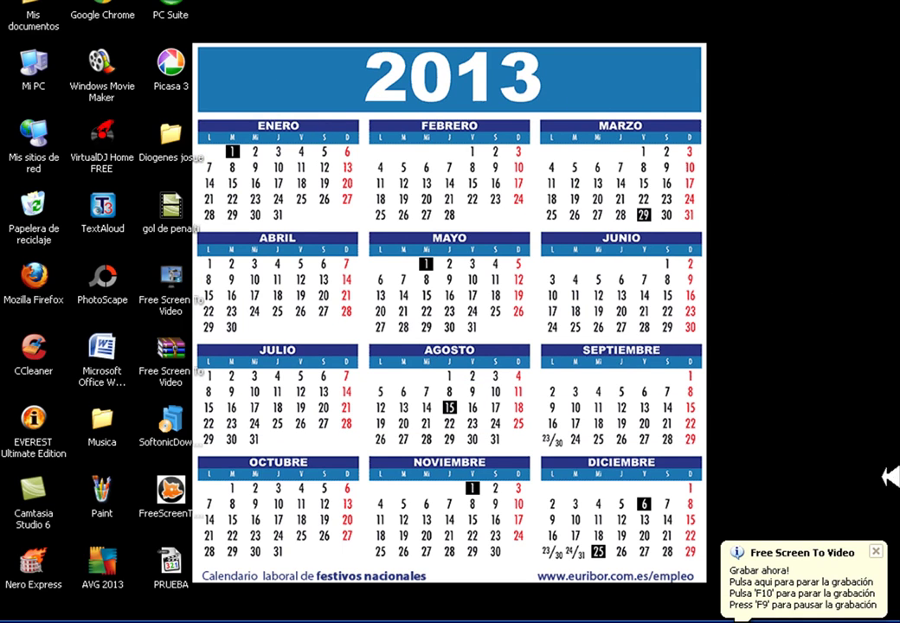
click(884, 551)
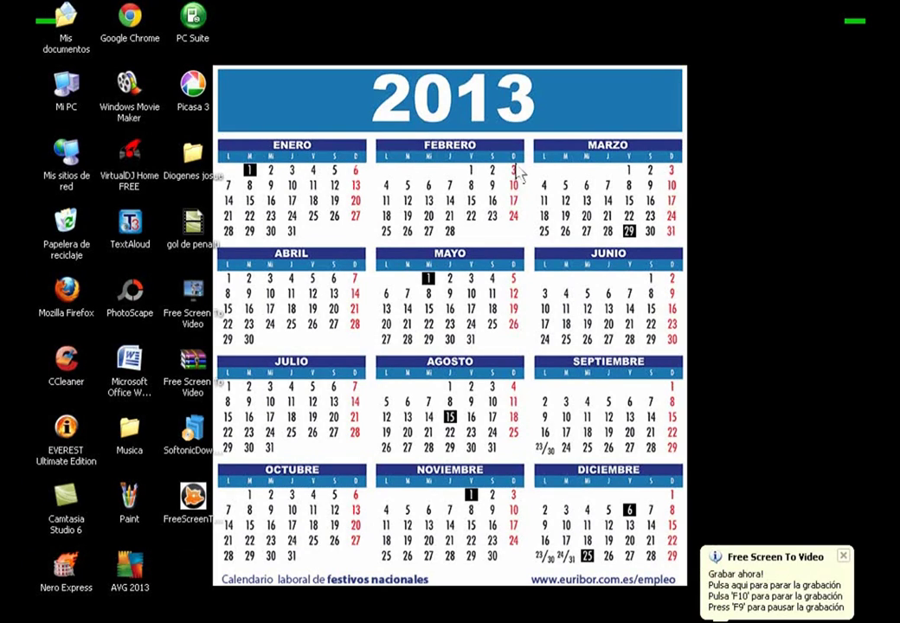
click(843, 557)
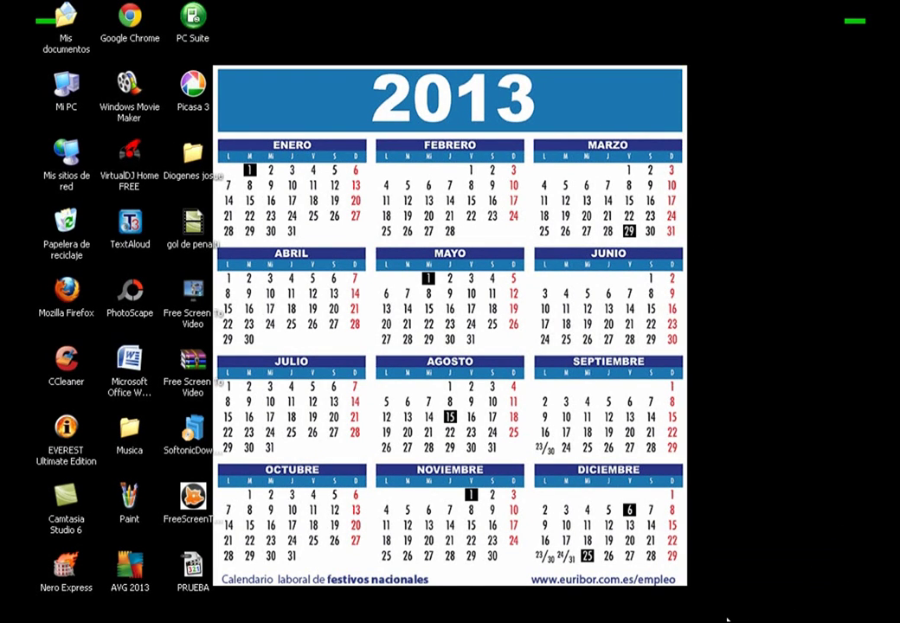